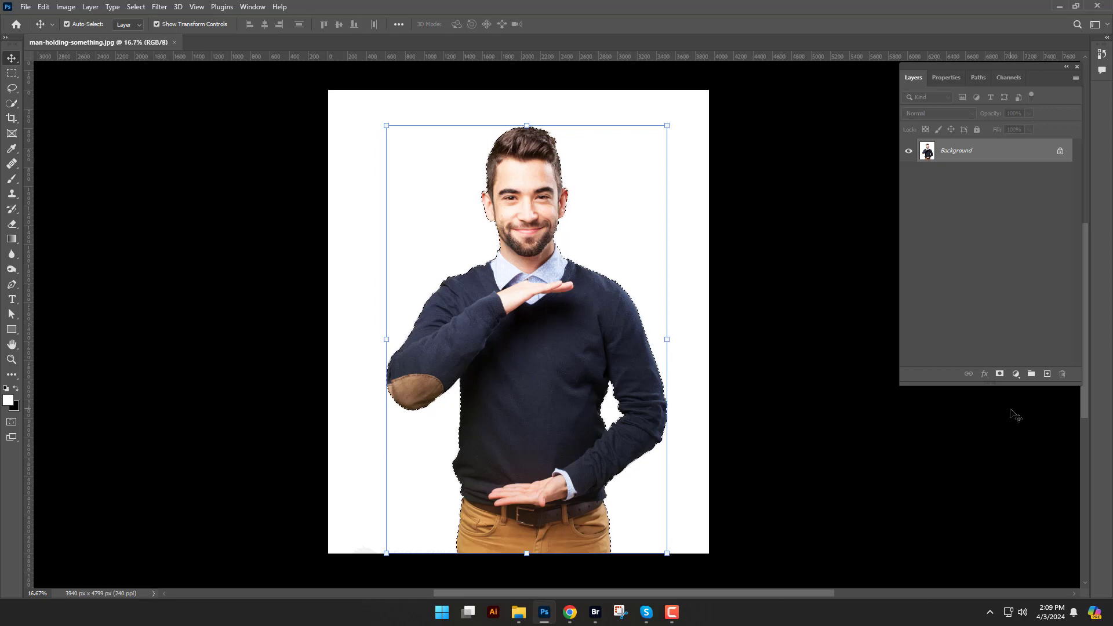
# - Mask Layer 0 with the man's selection and add a black (000000) Solid Color fill layer beneath it
pyautogui.click(1000, 374)
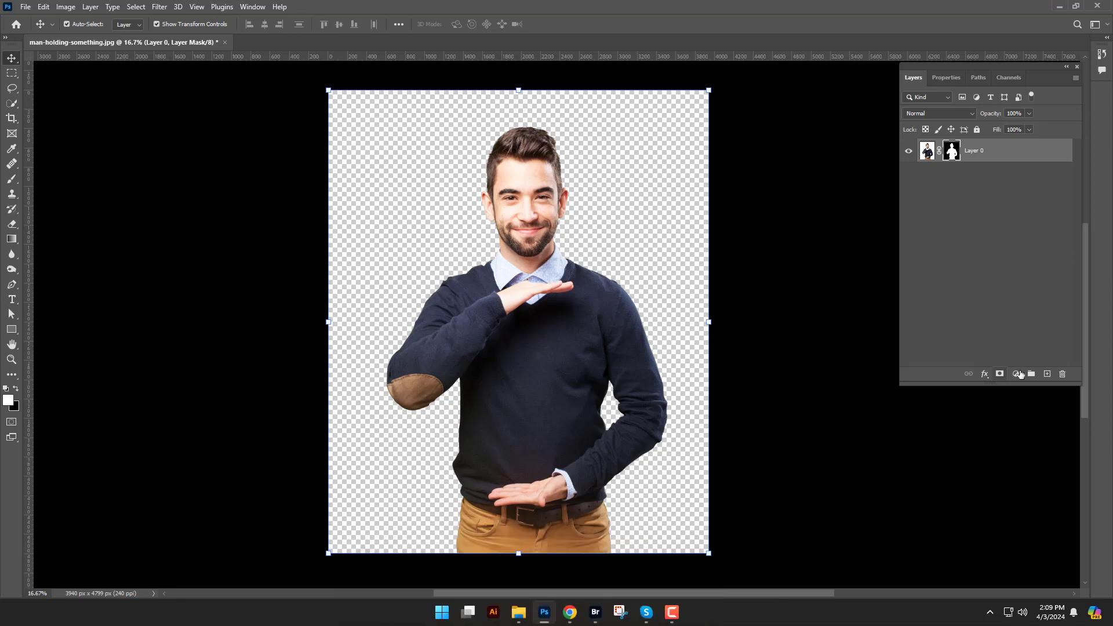
pyautogui.click(1020, 374)
pyautogui.click(1025, 386)
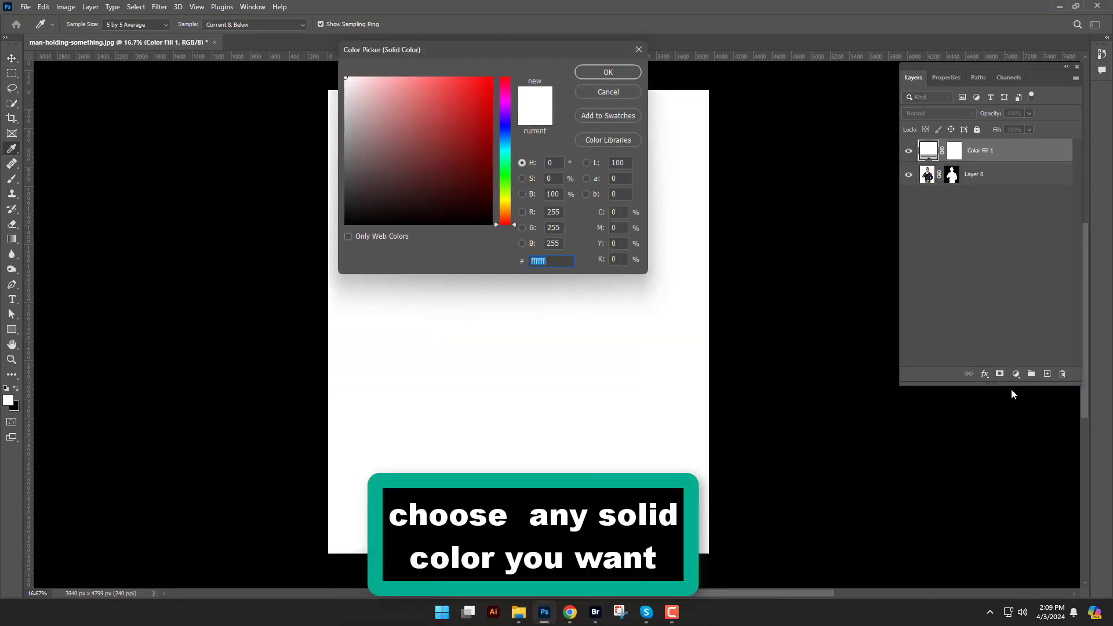
pyautogui.click(453, 222)
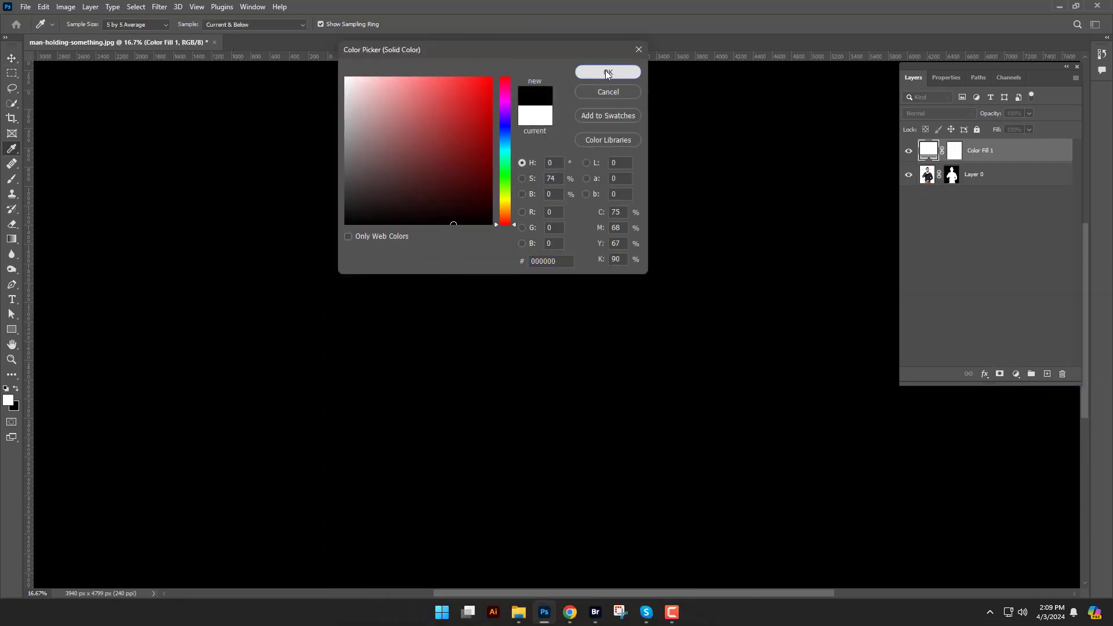
pyautogui.click(608, 72)
pyautogui.moveTo(982, 155); pyautogui.dragTo(986, 184)
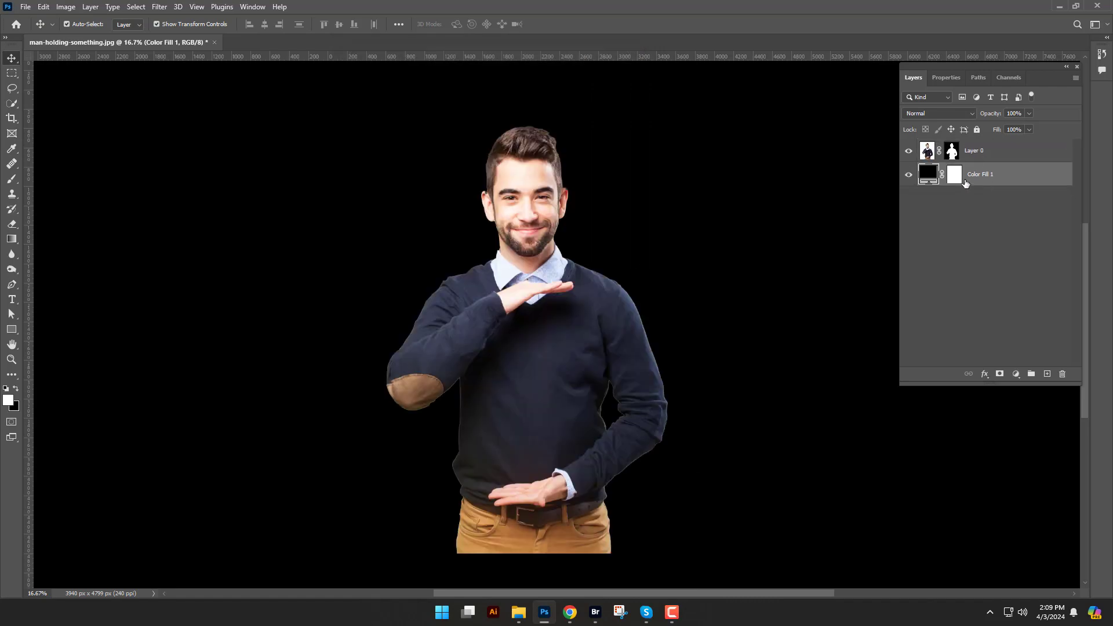
# - Examine the cutout's edges along the shoulder and sleeve on the image's right side against the black background
pyautogui.scroll(10, 727, 296)
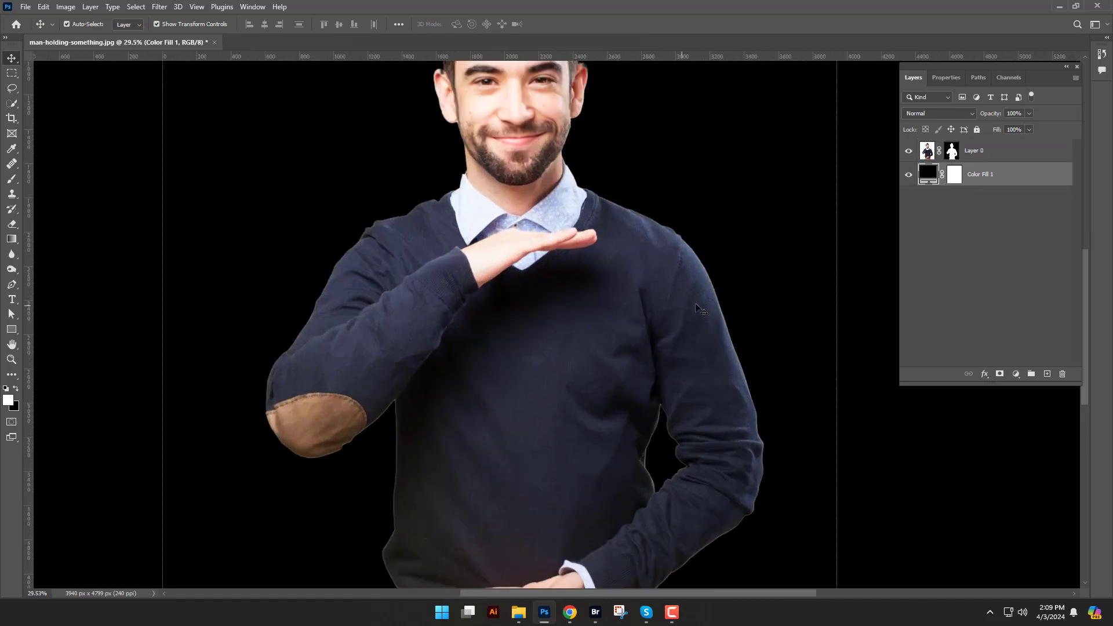
pyautogui.scroll(3, 633, 335)
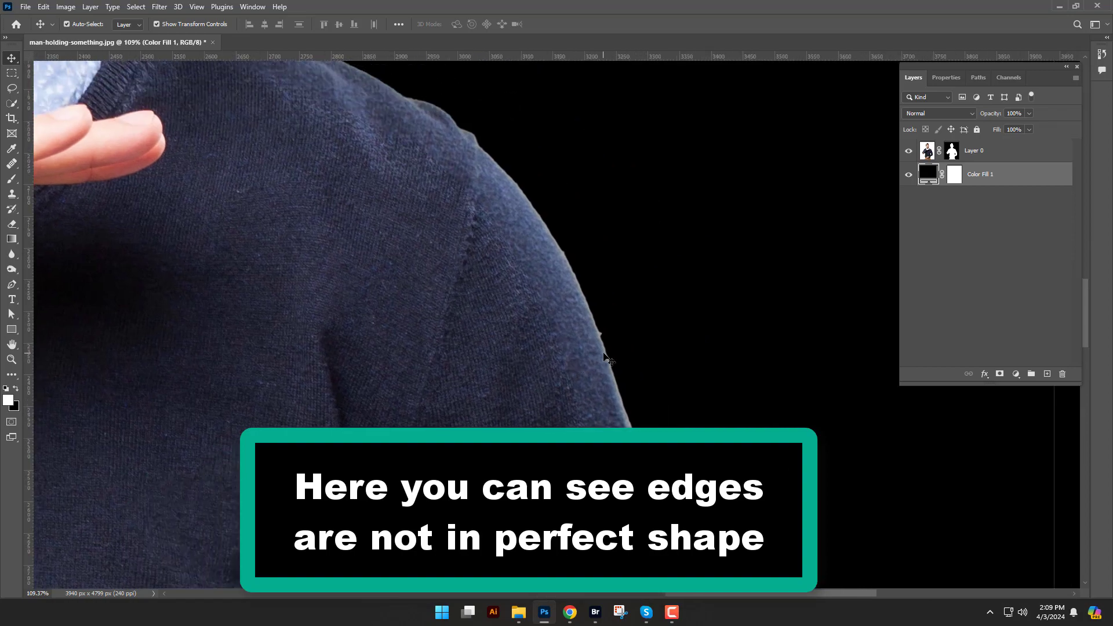
pyautogui.scroll(4, 607, 342)
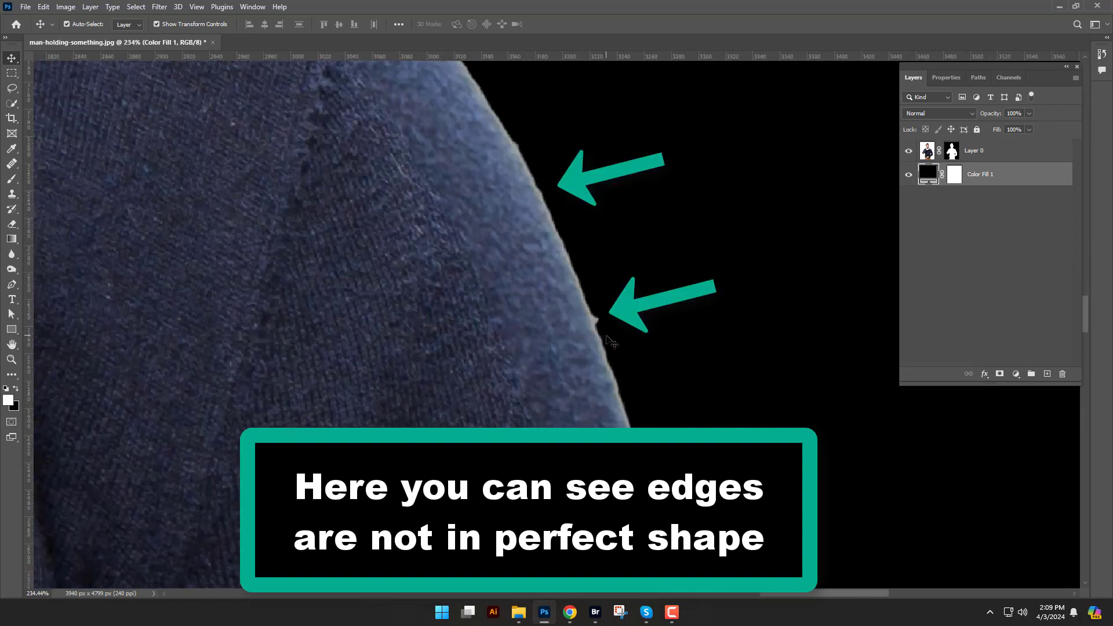
pyautogui.moveTo(502, 250); pyautogui.dragTo(446, 280)
pyautogui.scroll(-6, 448, 277)
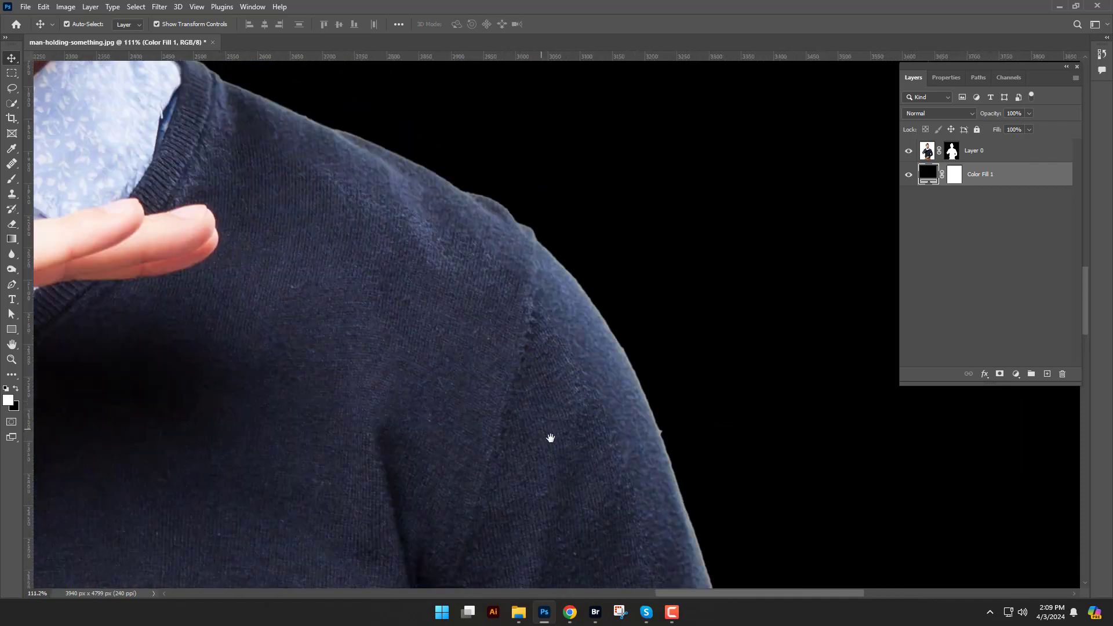
pyautogui.scroll(-2, 507, 406)
# - Examine the collar, neck and both ears for rough edges and portions erased by the mask
pyautogui.scroll(5, 293, 313)
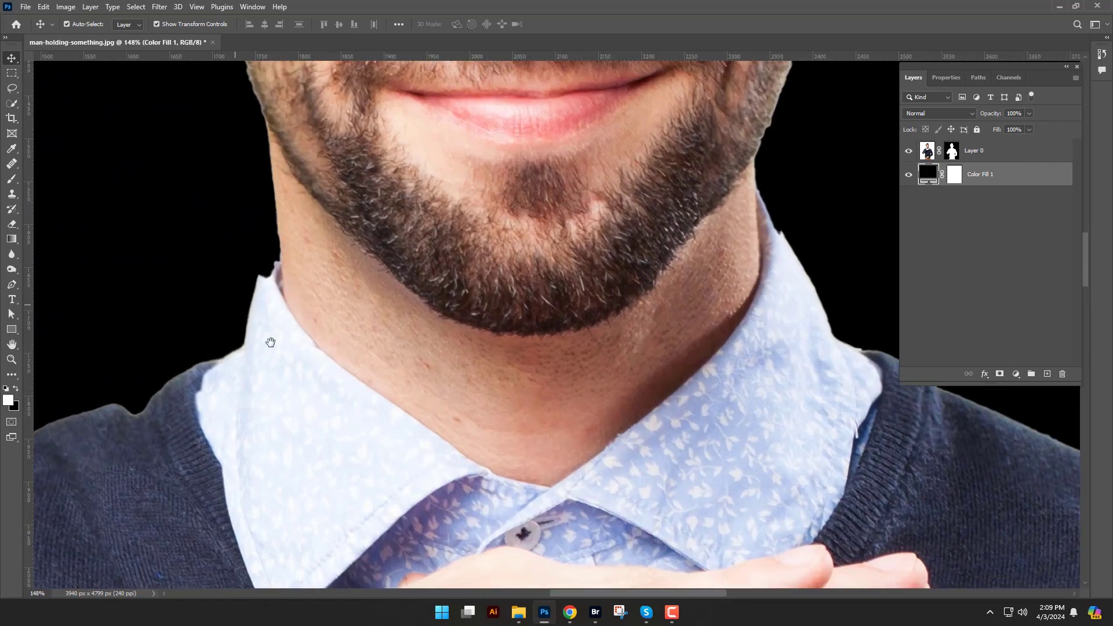
pyautogui.moveTo(246, 293); pyautogui.dragTo(333, 361)
pyautogui.scroll(3, 369, 328)
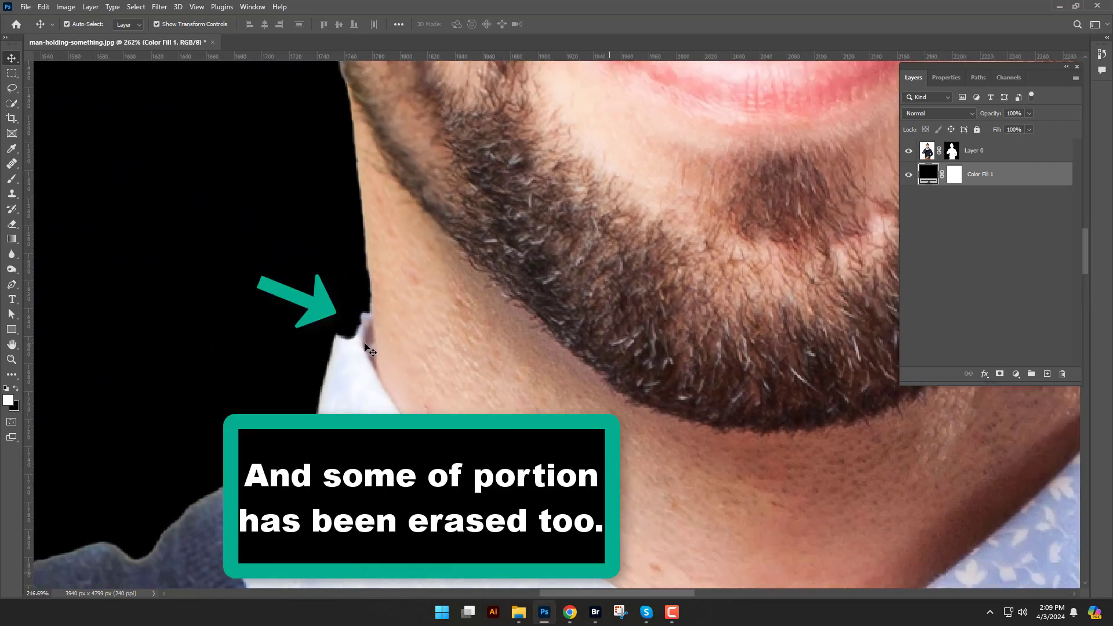
pyautogui.scroll(-4, 370, 328)
pyautogui.scroll(-3, 377, 352)
pyautogui.moveTo(398, 310); pyautogui.dragTo(421, 411)
pyautogui.scroll(5, 345, 174)
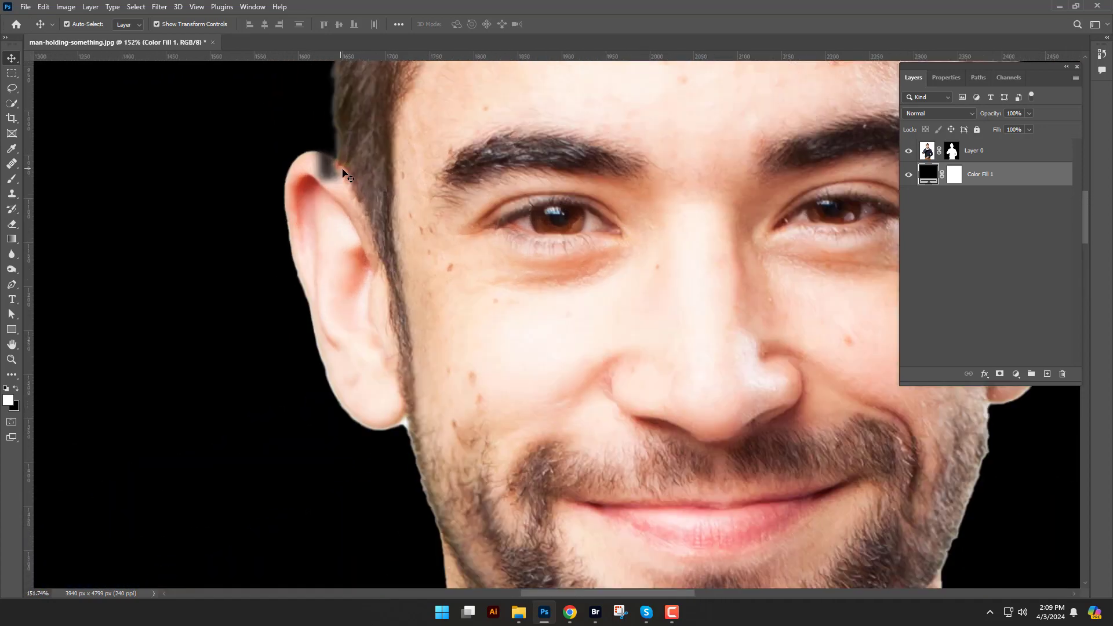
pyautogui.scroll(-2, 345, 174)
pyautogui.moveTo(605, 145); pyautogui.dragTo(372, 319)
pyautogui.scroll(-2, 371, 320)
pyautogui.scroll(3, 429, 295)
pyautogui.scroll(-2, 482, 271)
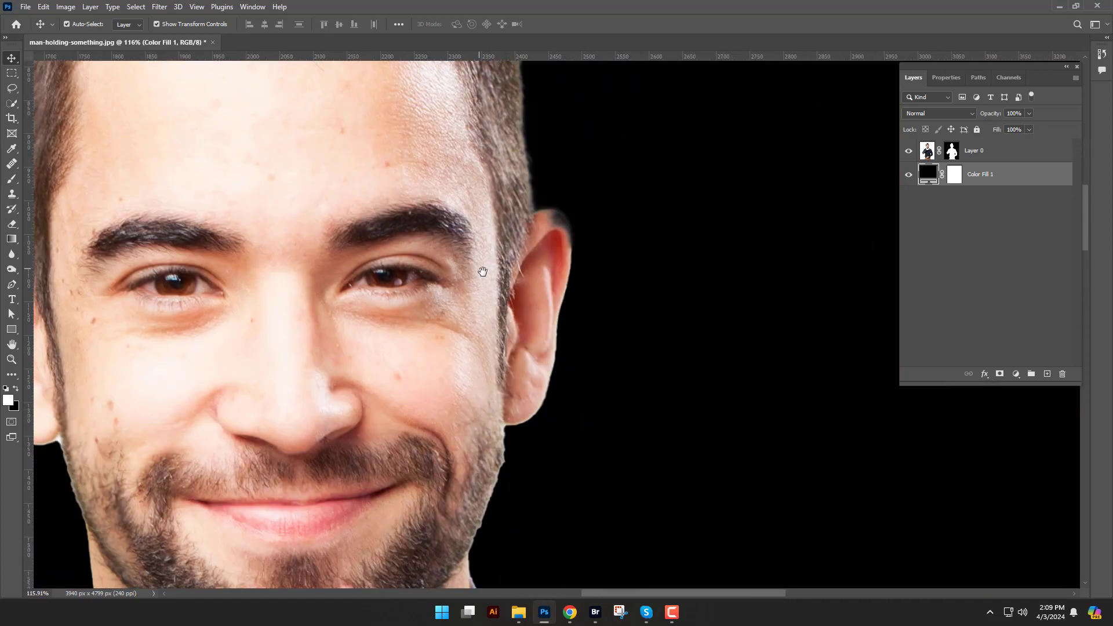
pyautogui.moveTo(314, 347); pyautogui.dragTo(491, 284)
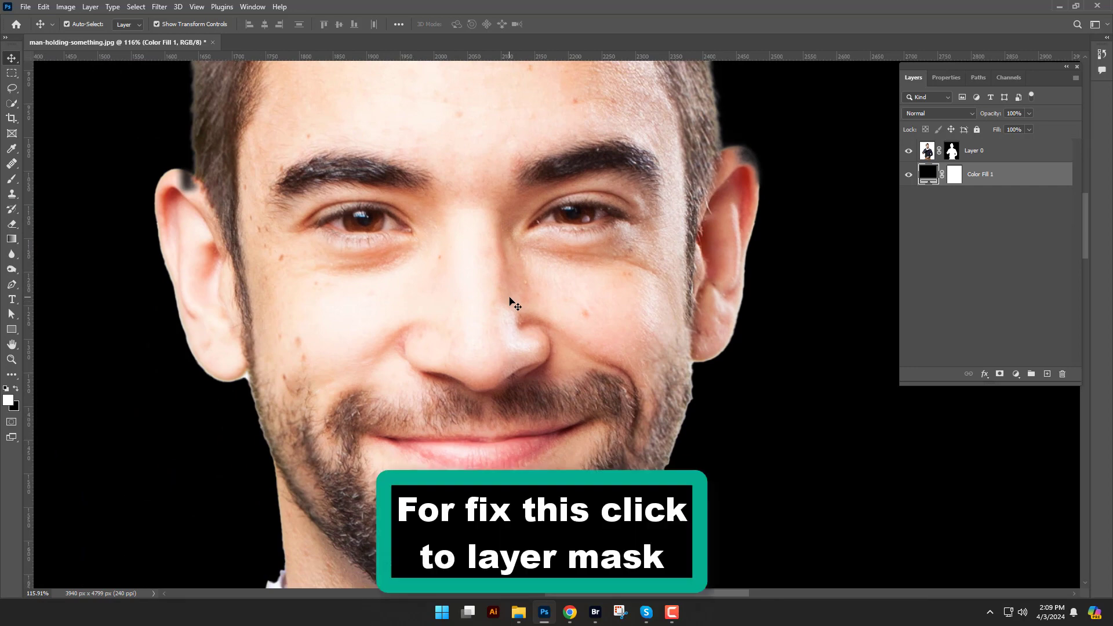
# - On Layer 0's mask, outline the erased notch of the image-left collar with the Pen tool and load it as a selection
pyautogui.click(951, 150)
pyautogui.press('b')
pyautogui.scroll(4, 298, 423)
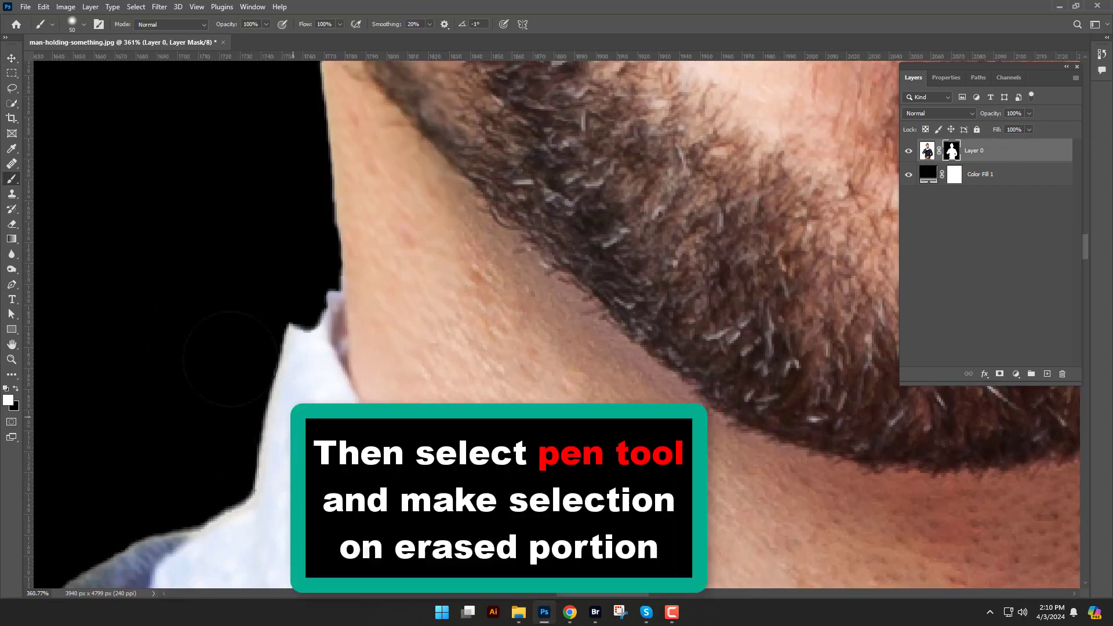
pyautogui.click(18, 282)
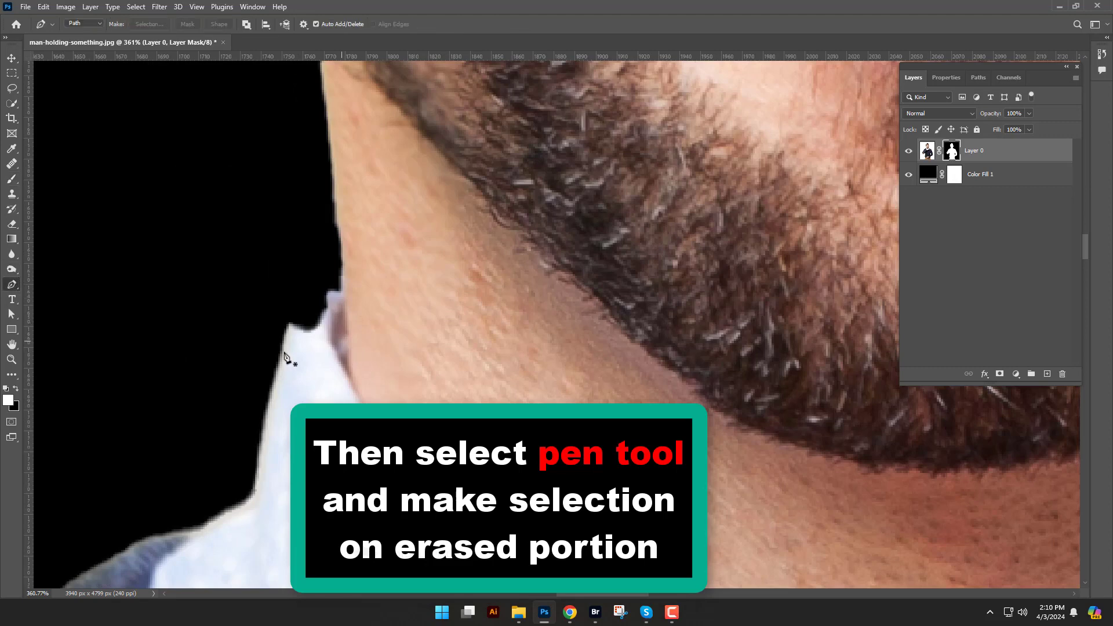
pyautogui.click(288, 325)
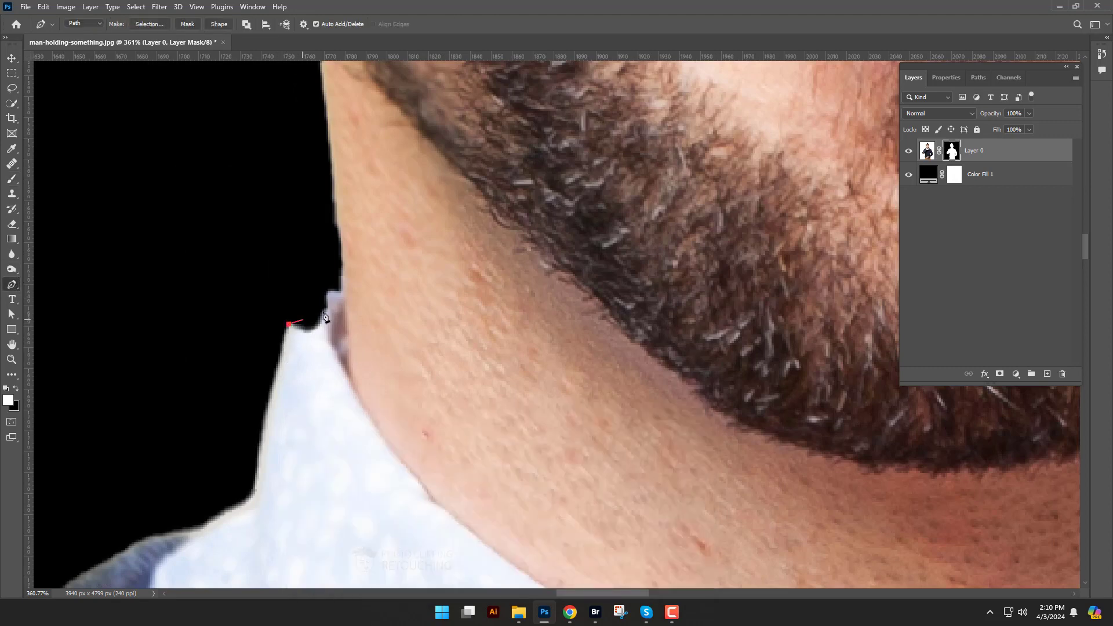
pyautogui.moveTo(342, 266); pyautogui.dragTo(368, 255)
pyautogui.moveTo(329, 340); pyautogui.dragTo(286, 379)
pyautogui.hotkey('ctrl', 'Return')
# - Paint white on the mask inside the selection to restore the image-left collar, and deselect
pyautogui.click(14, 182)
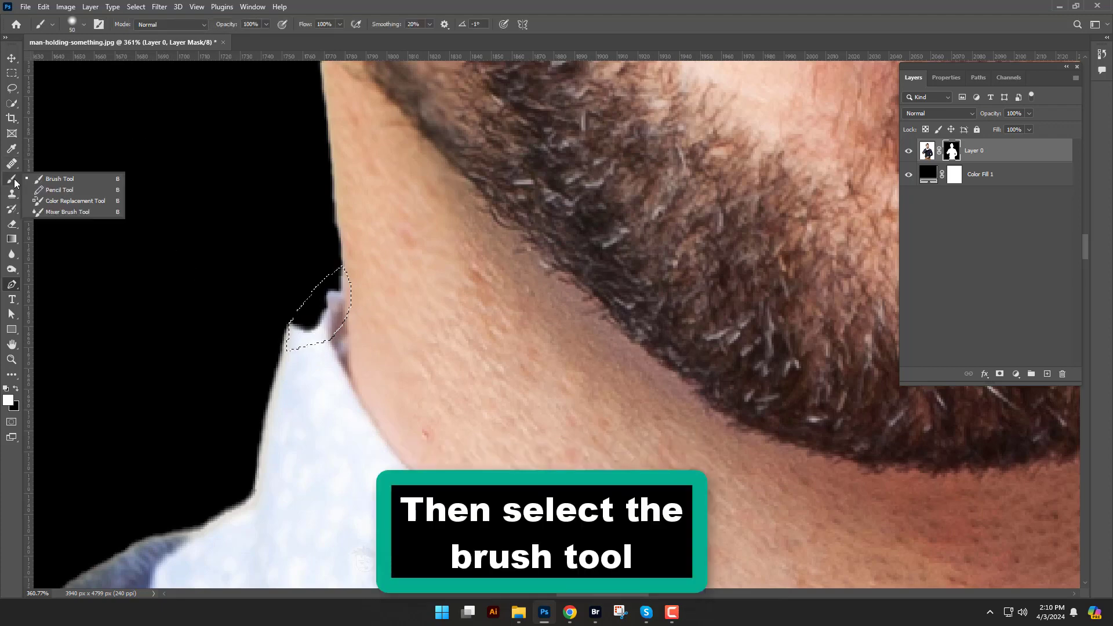
pyautogui.click(46, 177)
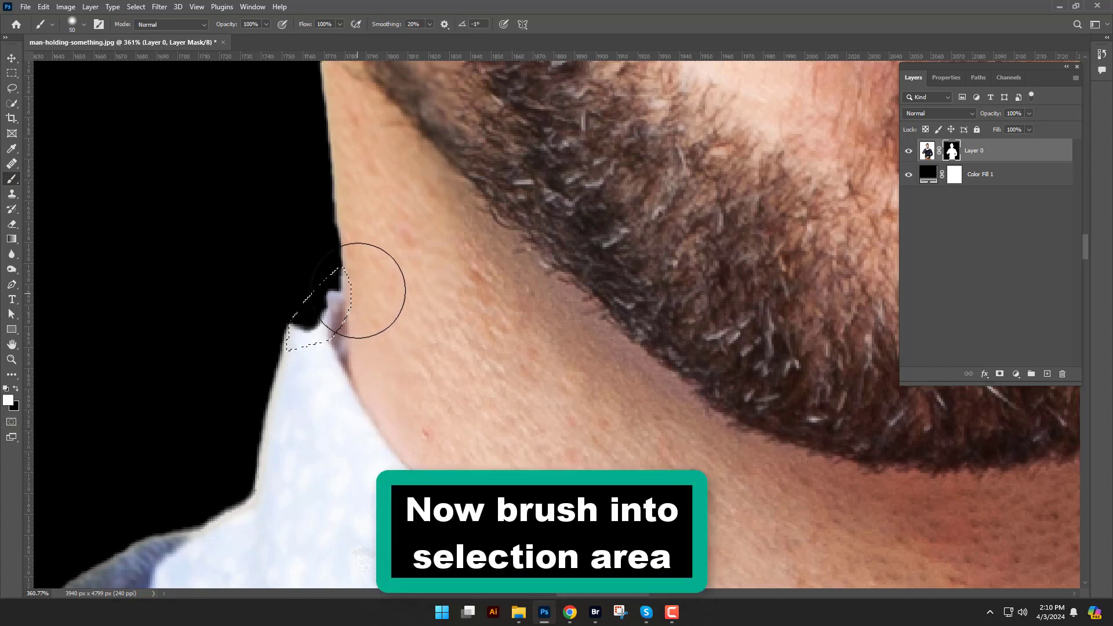
pyautogui.moveTo(363, 281)
pyautogui.mouseDown()
pyautogui.moveTo(299, 353)
pyautogui.moveTo(357, 259)
pyautogui.moveTo(303, 353)
pyautogui.mouseUp()
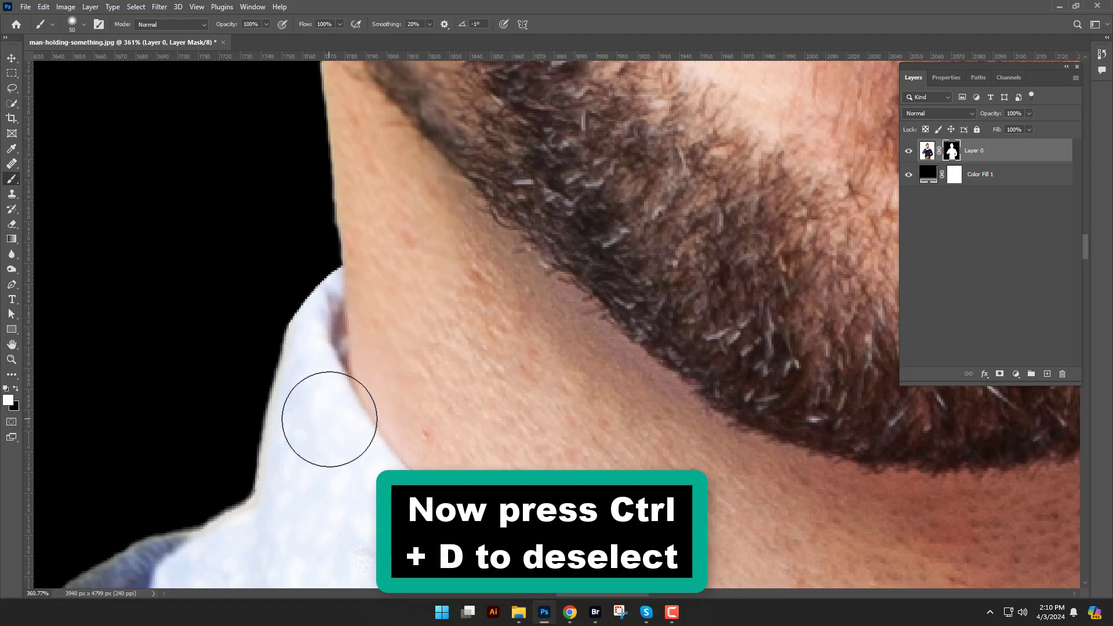
pyautogui.hotkey('ctrl', 'd')
# - Outline the erased edge of the image-right collar and neck with a Pen path and load it as a selection
pyautogui.scroll(-10, 329, 419)
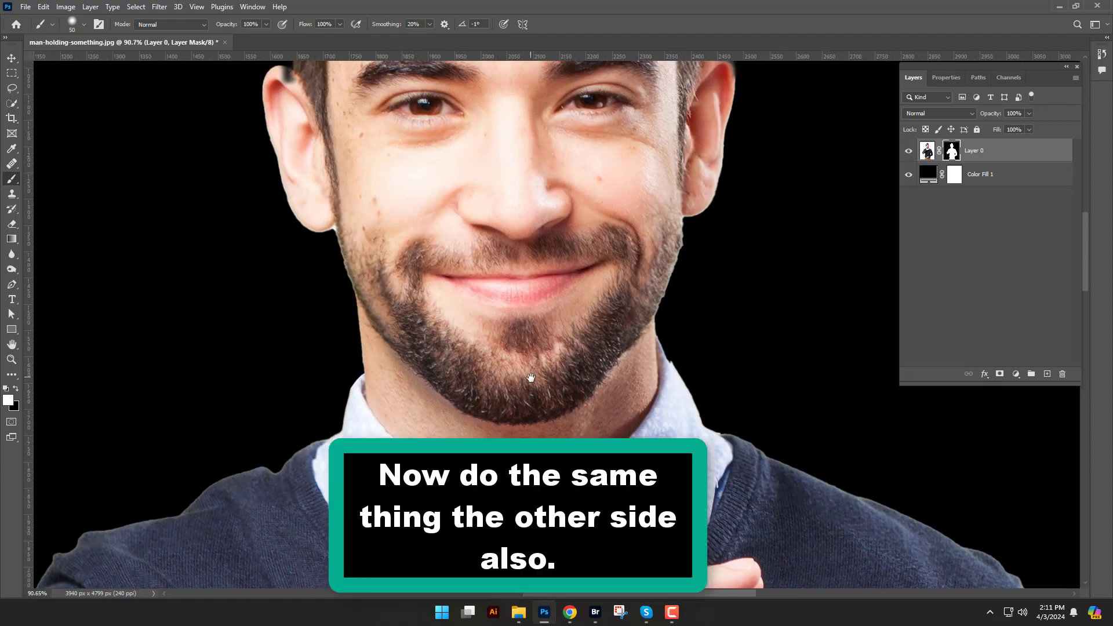
pyautogui.moveTo(531, 378); pyautogui.dragTo(432, 413)
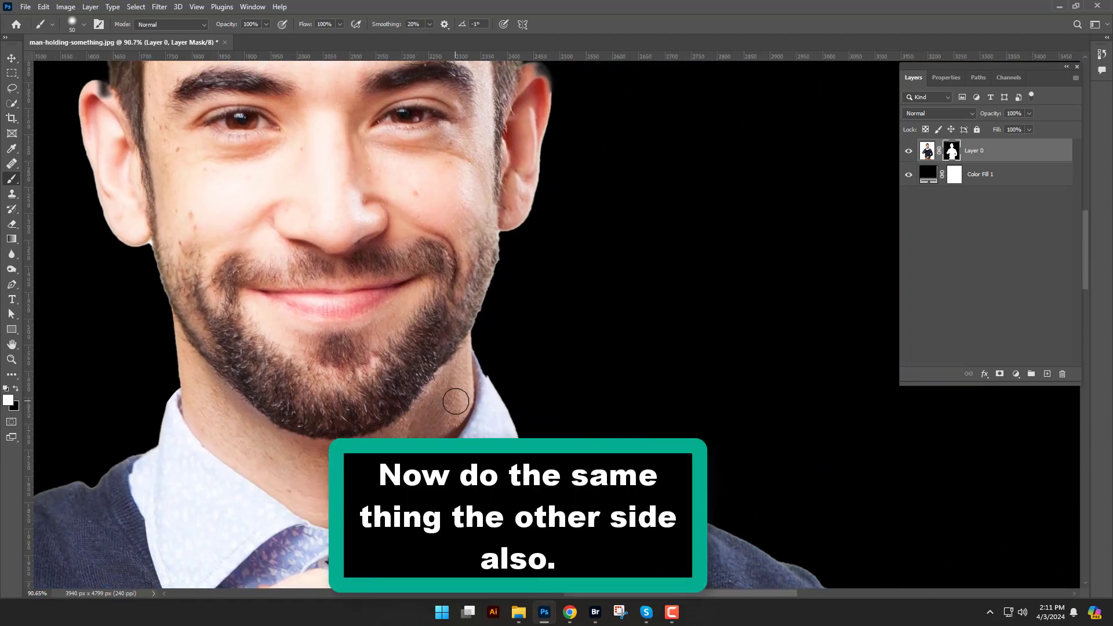
pyautogui.scroll(6, 458, 394)
pyautogui.press('p')
pyautogui.click(297, 259)
pyautogui.click(381, 422)
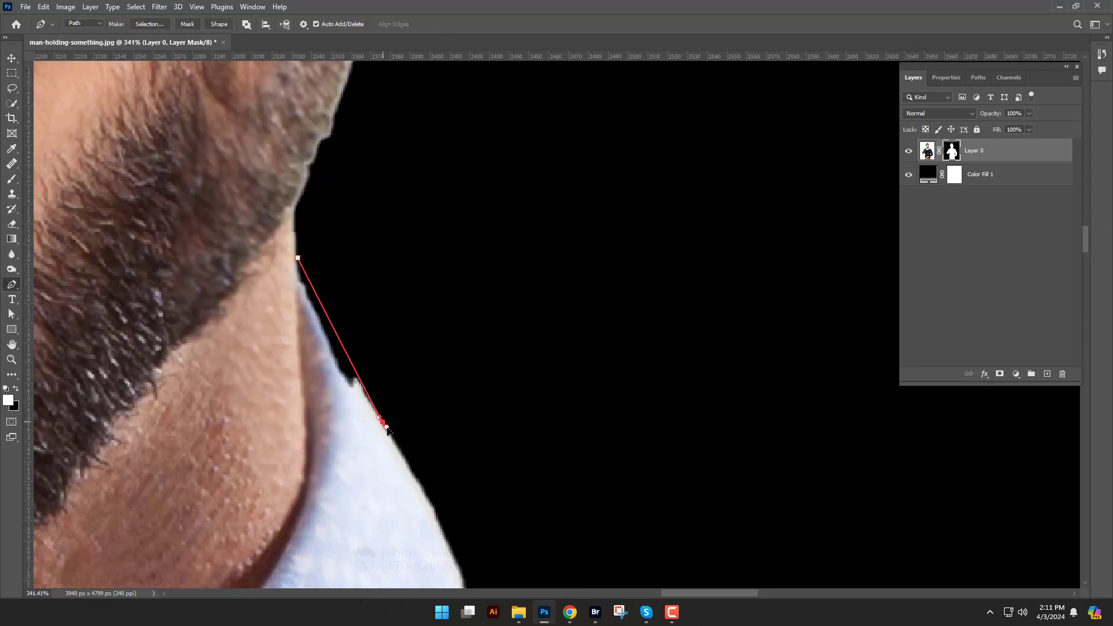
pyautogui.click(292, 433)
pyautogui.click(253, 358)
pyautogui.click(247, 269)
pyautogui.click(265, 239)
pyautogui.hotkey('ctrl', 'Return')
# - Brush white over the selected image-right collar edge on the mask to bring it back, and deselect
pyautogui.rightClick(12, 179)
pyautogui.click(45, 179)
pyautogui.moveTo(315, 298); pyautogui.dragTo(326, 371)
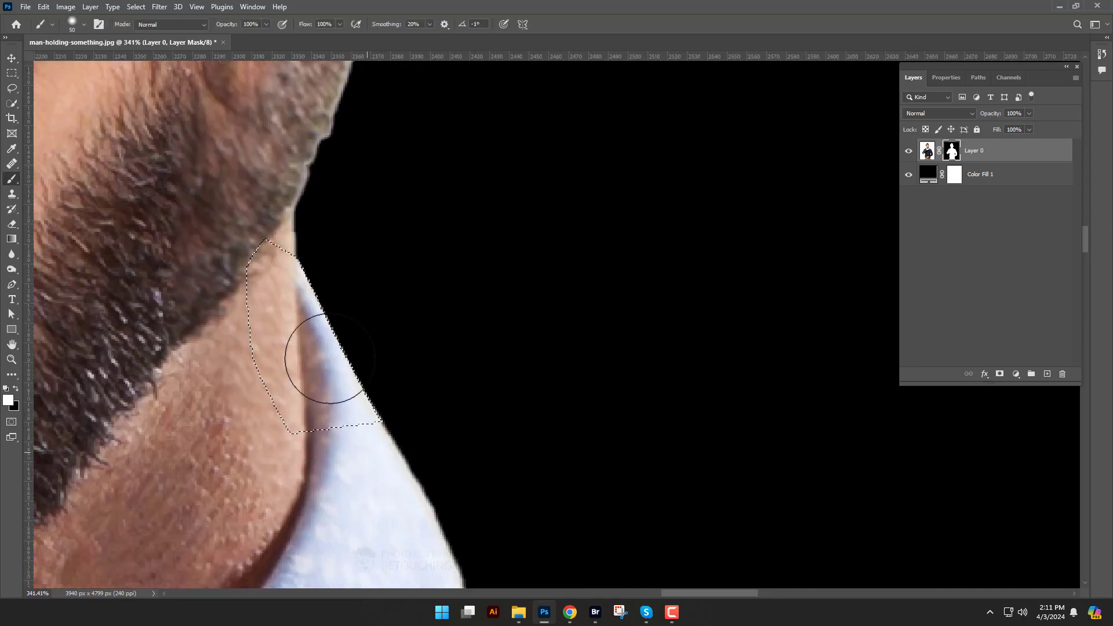
pyautogui.hotkey('ctrl', 'd')
# - Outline the faded outer top rim of the image-right ear with a curved Pen path and load it as a selection
pyautogui.scroll(-5, 348, 461)
pyautogui.scroll(4, 428, 248)
pyautogui.press('p')
pyautogui.moveTo(428, 248); pyautogui.dragTo(177, 302)
pyautogui.scroll(2, 177, 301)
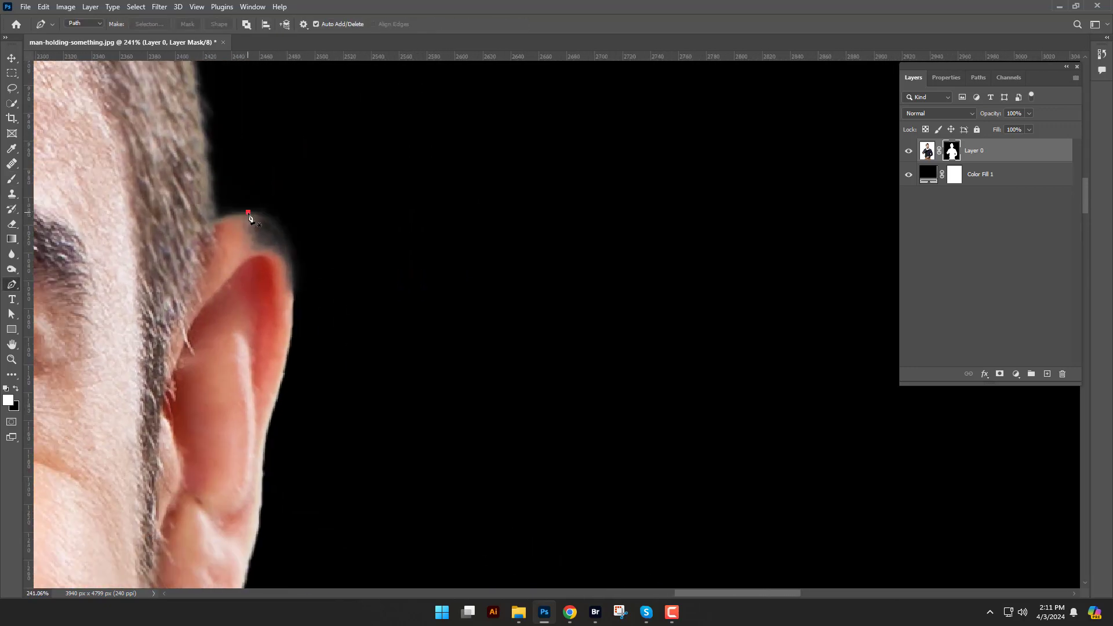
pyautogui.click(248, 211)
pyautogui.moveTo(292, 302); pyautogui.dragTo(286, 397)
pyautogui.keyDown('alt'); pyautogui.click(292, 302); pyautogui.keyUp('alt')
pyautogui.click(233, 247)
pyautogui.click(248, 213)
pyautogui.hotkey('ctrl', 'Return')
# - Paint white on the mask within the selection to restore the image-right ear's outer rim, and deselect
pyautogui.rightClick(11, 179)
pyautogui.click(45, 179)
pyautogui.moveTo(272, 232)
pyautogui.mouseDown()
pyautogui.moveTo(262, 236)
pyautogui.moveTo(264, 392)
pyautogui.mouseUp()
pyautogui.hotkey('ctrl', 'd')
# - Outline the top of the image-right ear where it meets the hair with the Pen tool and load a selection
pyautogui.press('p')
pyautogui.click(214, 222)
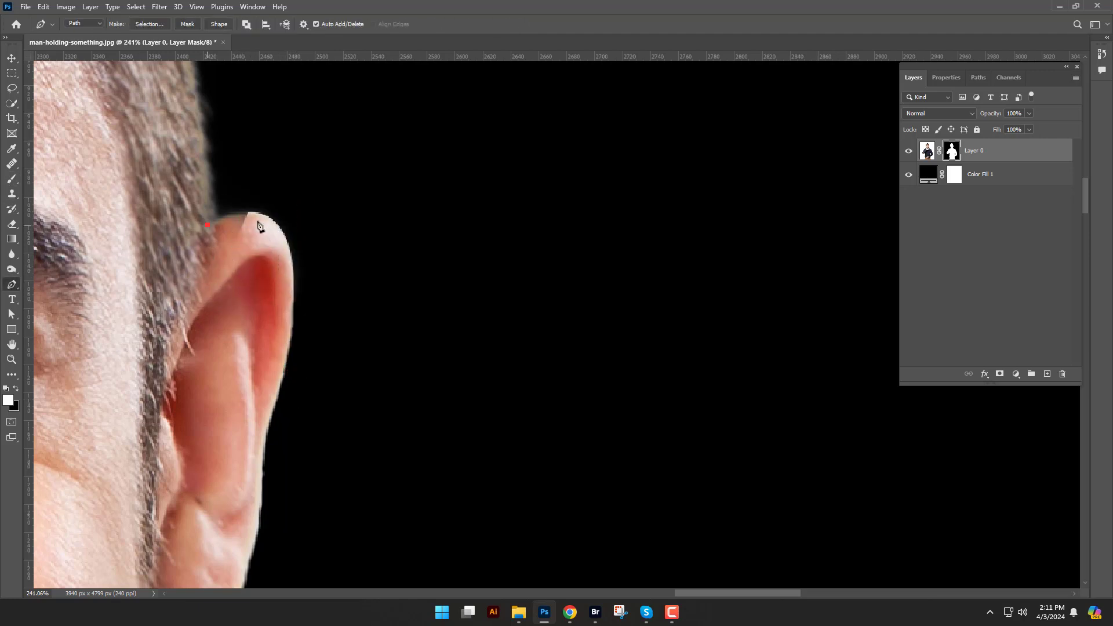
pyautogui.moveTo(258, 213); pyautogui.dragTo(285, 218)
pyautogui.keyDown('alt'); pyautogui.click(259, 213); pyautogui.keyUp('alt')
pyautogui.click(248, 411)
pyautogui.click(120, 483)
pyautogui.click(95, 305)
pyautogui.hotkey('ctrl', 'Return')
# - Brush white inside the selection to restore the image-right ear's top next to the hair, and deselect
pyautogui.press('b')
pyautogui.moveTo(197, 244); pyautogui.dragTo(236, 297)
pyautogui.hotkey('ctrl', 'd')
# - Outline the erased patch atop the image-left ear beside the hair with a Pen path and load it as a selection
pyautogui.scroll(-3, 151, 280)
pyautogui.hscroll(-5, 151, 280)
pyautogui.scroll(2, 116, 275)
pyautogui.scroll(3, 338, 296)
pyautogui.press('p')
pyautogui.click(247, 241)
pyautogui.moveTo(300, 266); pyautogui.dragTo(327, 294)
pyautogui.press('super')
pyautogui.press('super')
pyautogui.click(251, 306)
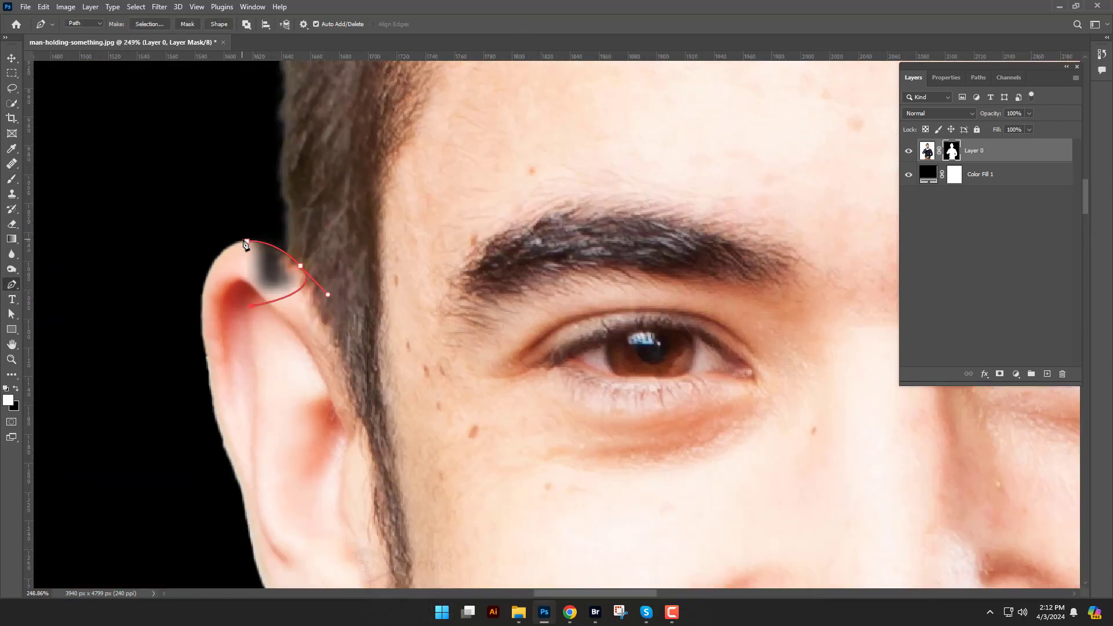
pyautogui.hotkey('ctrl', 'Return')
# - Paint white on the mask over the selected patch to restore the top of the image-left ear, and deselect
pyautogui.press('b')
pyautogui.moveTo(243, 273); pyautogui.dragTo(302, 295)
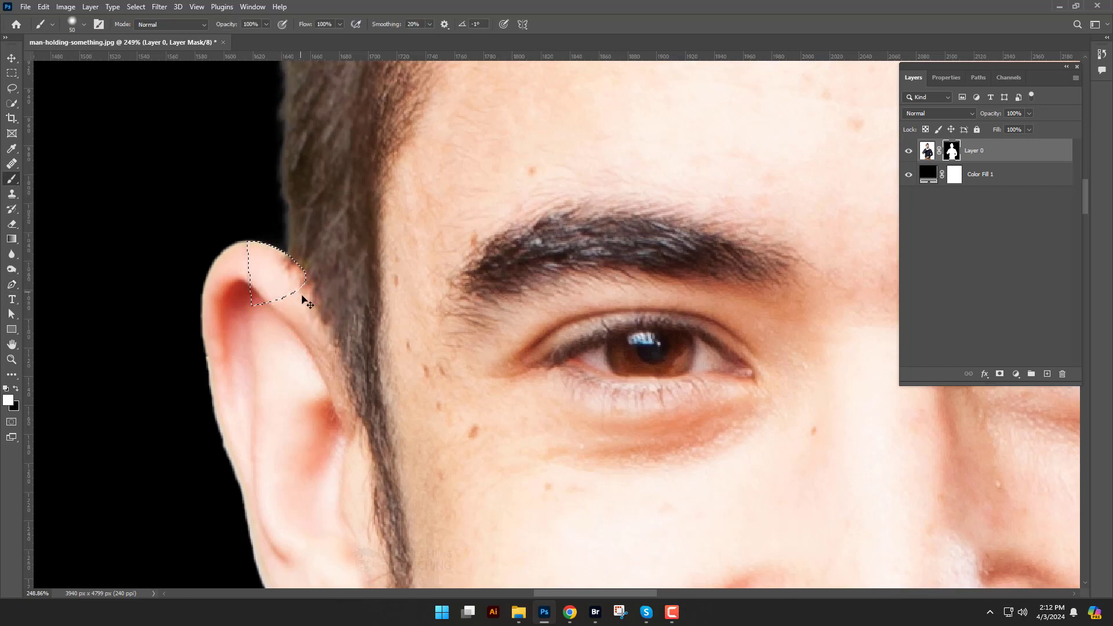
pyautogui.hotkey('ctrl', 'd')
# - Outline the whole top curve of the image-left ear with a Pen path and load it as a selection for brushing
pyautogui.scroll(2, 273, 243)
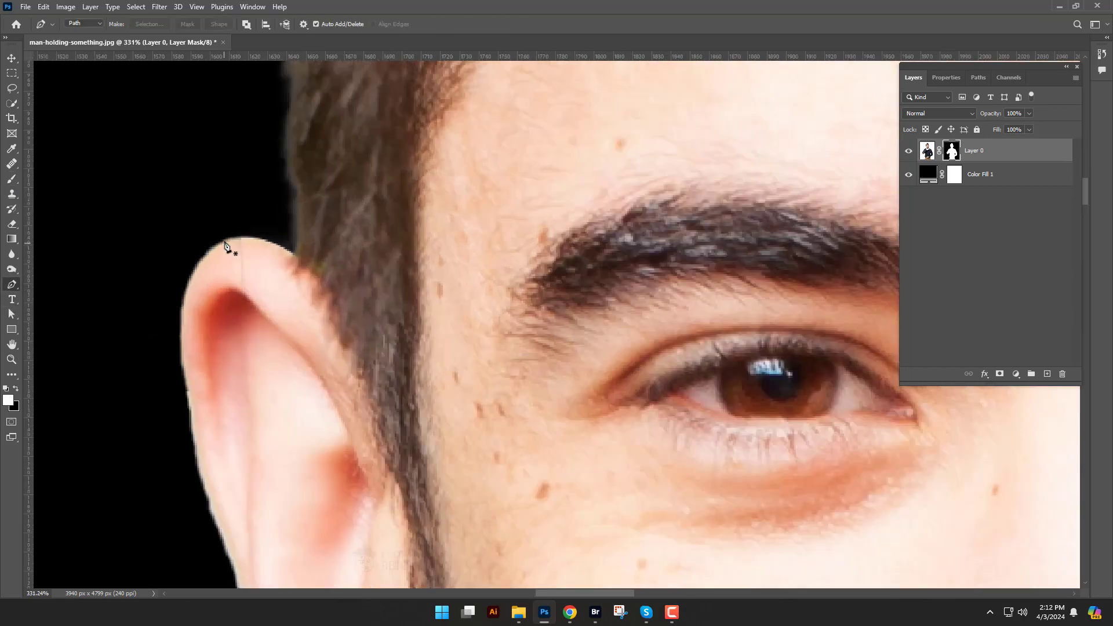
pyautogui.press('p')
pyautogui.click(224, 240)
pyautogui.moveTo(293, 254); pyautogui.dragTo(324, 283)
pyautogui.keyDown('alt'); pyautogui.click(293, 254); pyautogui.keyUp('alt')
pyautogui.click(269, 325)
pyautogui.moveTo(205, 304); pyautogui.dragTo(187, 288)
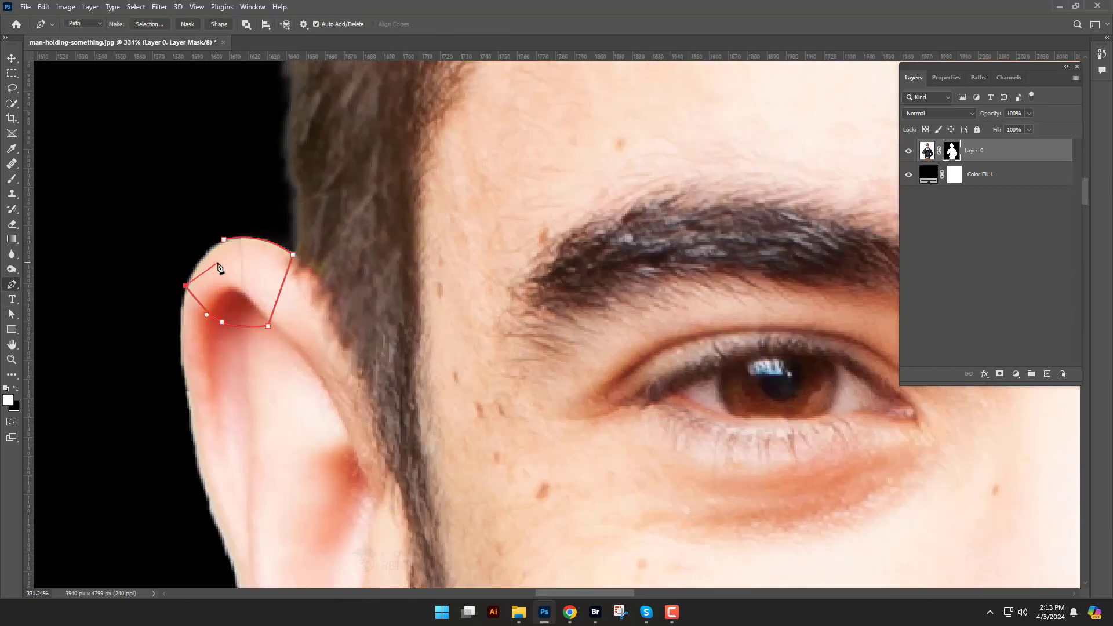
pyautogui.click(224, 240)
pyautogui.click(11, 178)
pyautogui.hotkey('ctrl', 'Return')
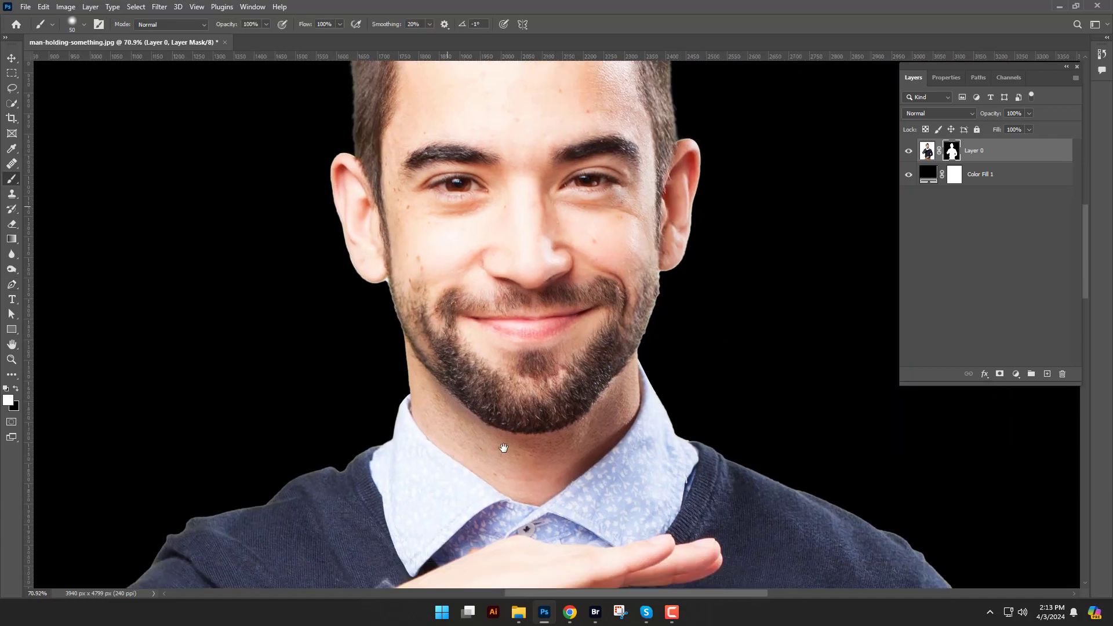
# - Examine the repaired cutout and its remaining rough edges around the head, torso and image-right sleeve
pyautogui.scroll(-5, 496, 345)
pyautogui.scroll(-2, 496, 345)
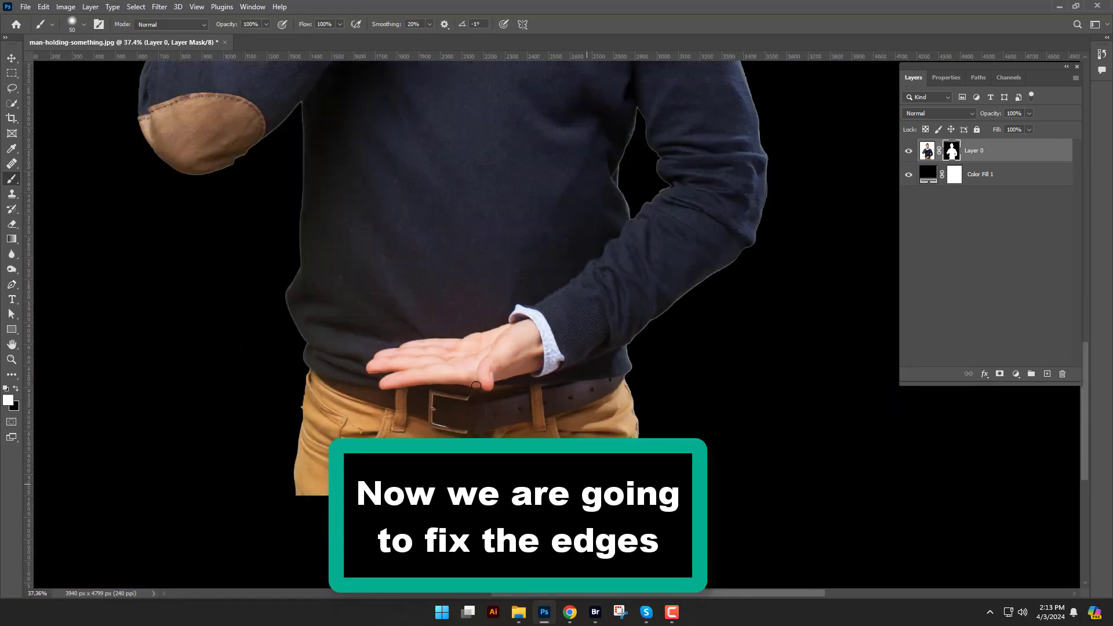
pyautogui.moveTo(496, 345); pyautogui.dragTo(526, 545)
pyautogui.moveTo(491, 139); pyautogui.dragTo(347, 452)
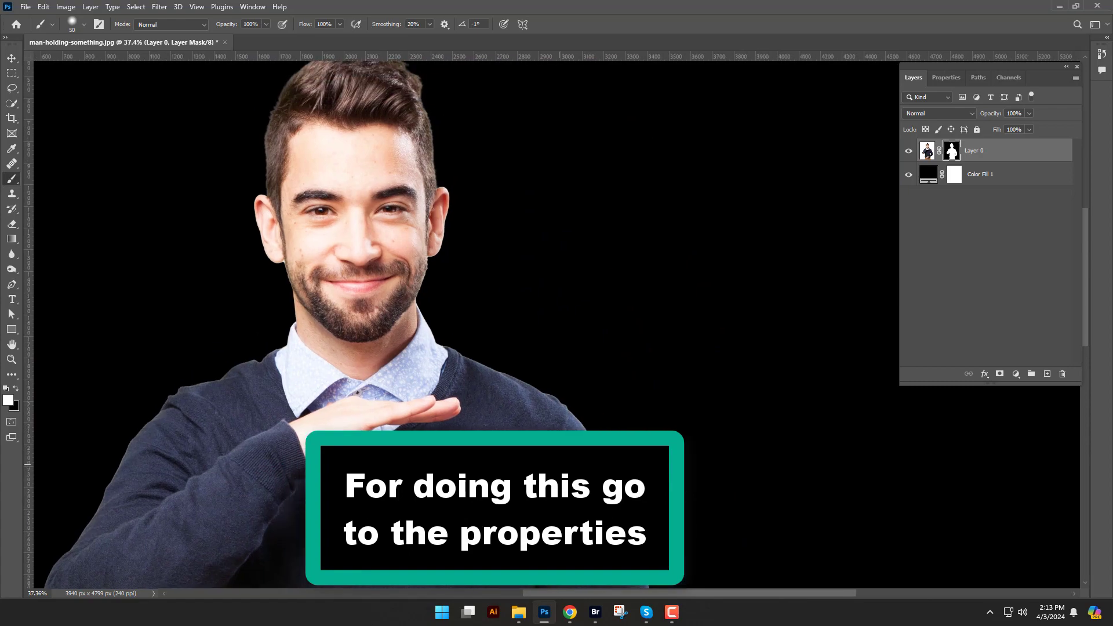
pyautogui.moveTo(565, 484); pyautogui.dragTo(408, 369)
pyautogui.scroll(9, 486, 539)
pyautogui.scroll(-4, 421, 328)
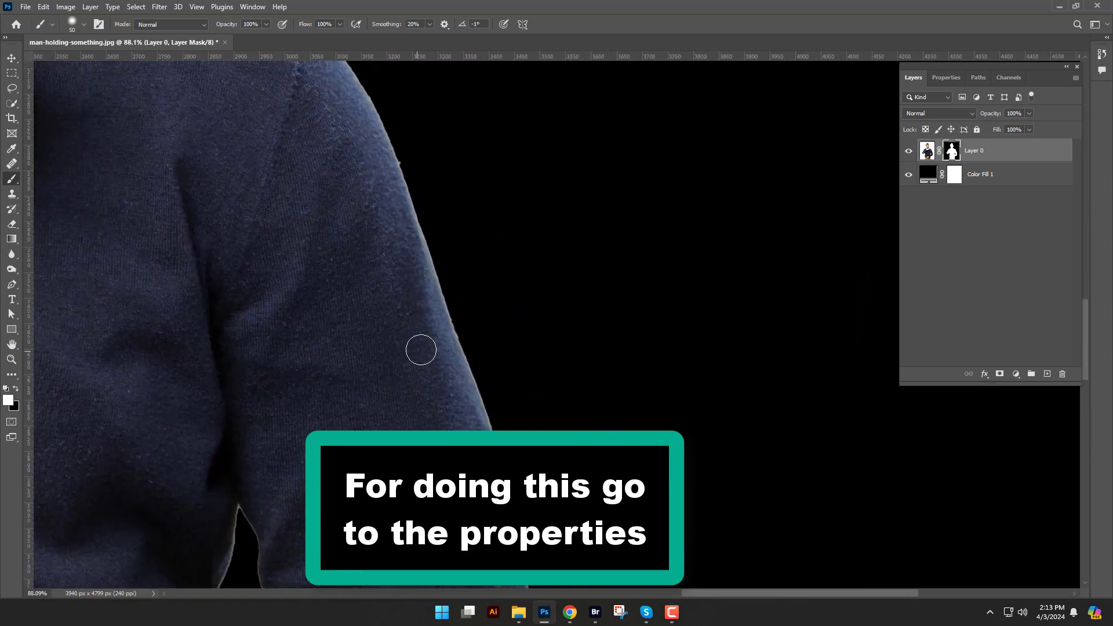
pyautogui.scroll(2, 437, 353)
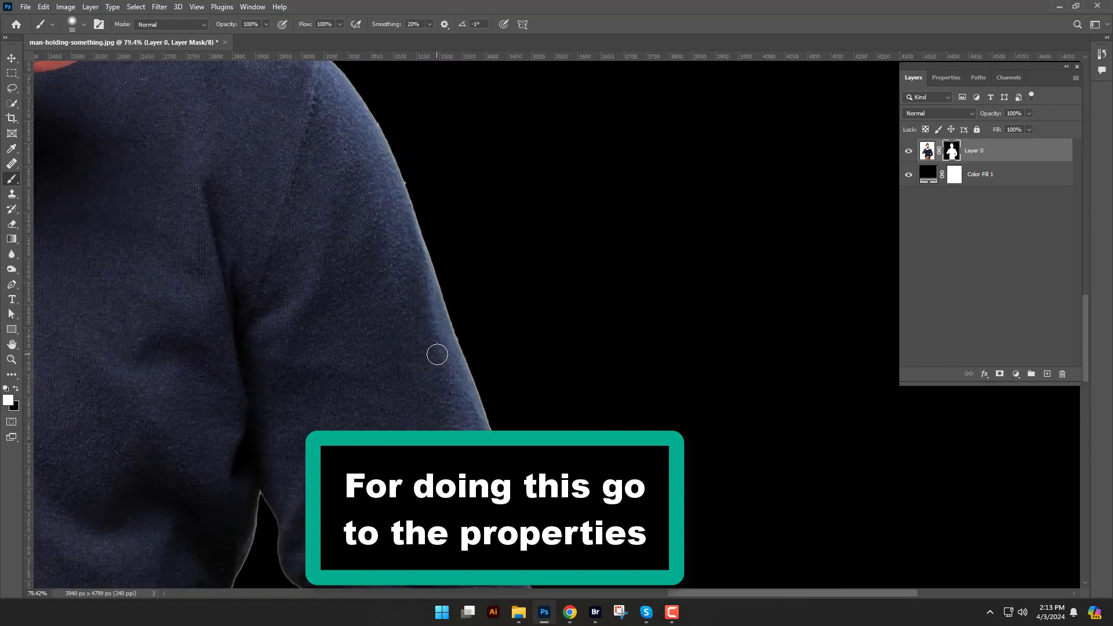
# - Open the layer mask of the man in Select and Mask and set the preview transparency to 100%
pyautogui.click(946, 78)
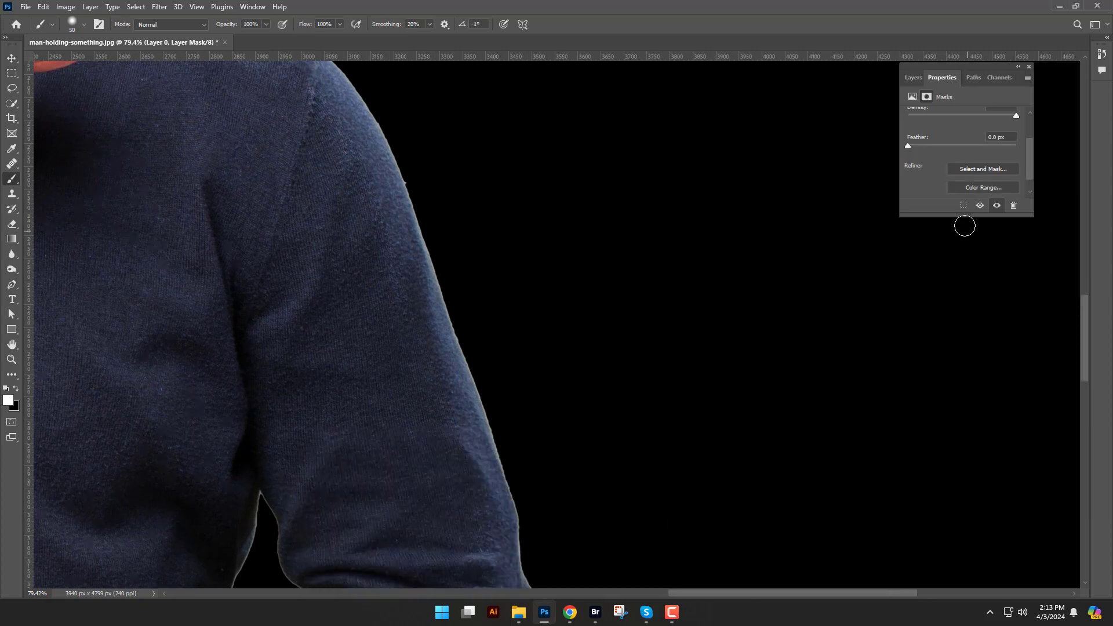
pyautogui.moveTo(965, 215); pyautogui.dragTo(965, 378)
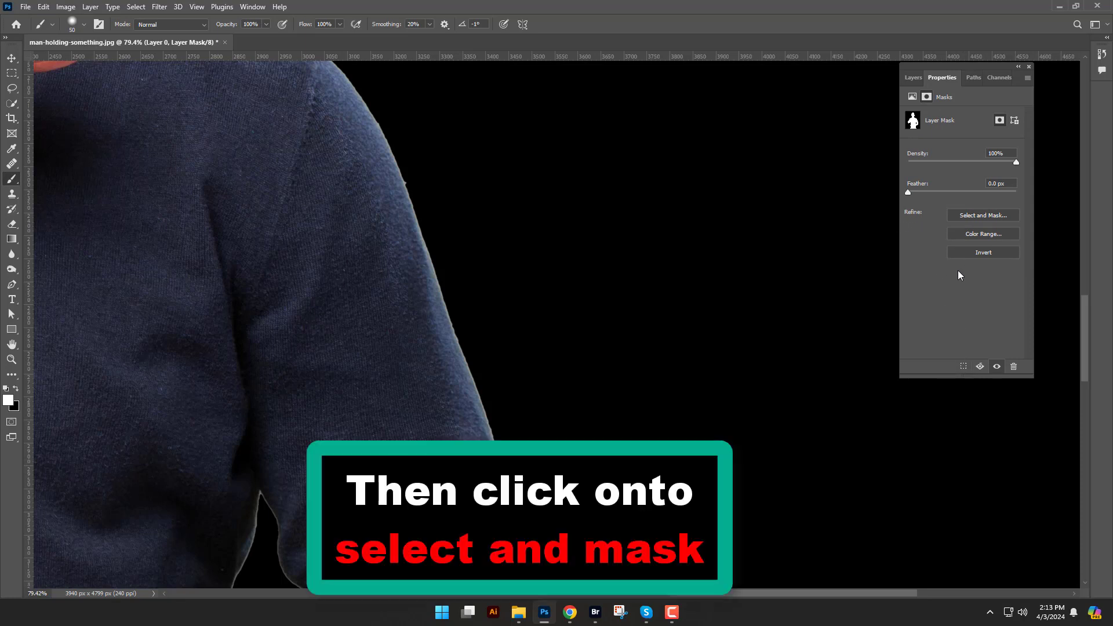
pyautogui.click(975, 215)
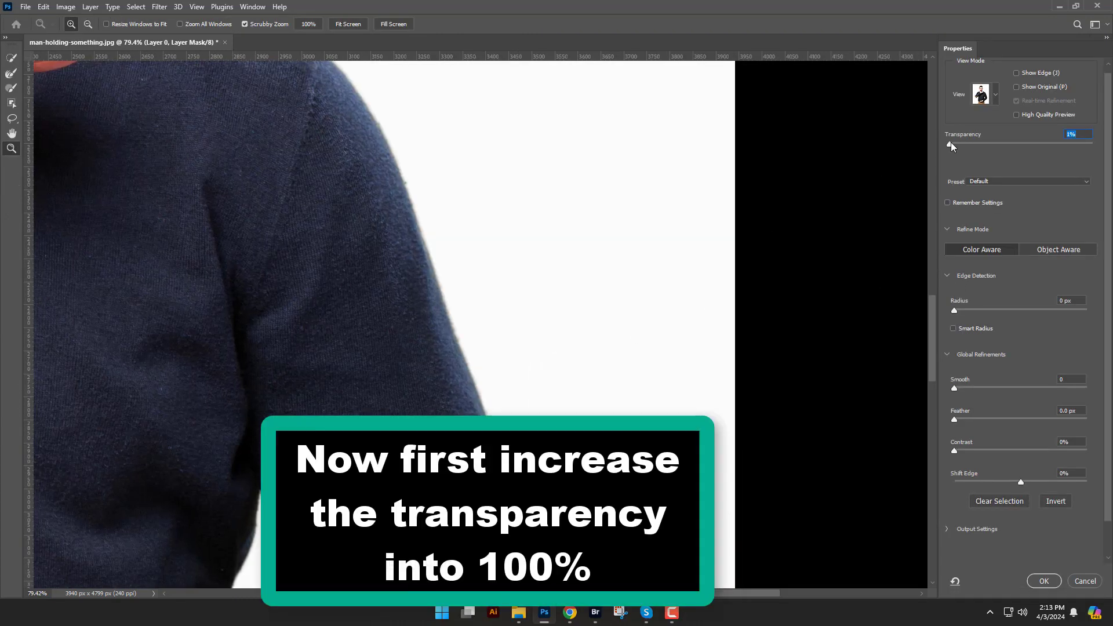
pyautogui.moveTo(951, 143); pyautogui.dragTo(1092, 143)
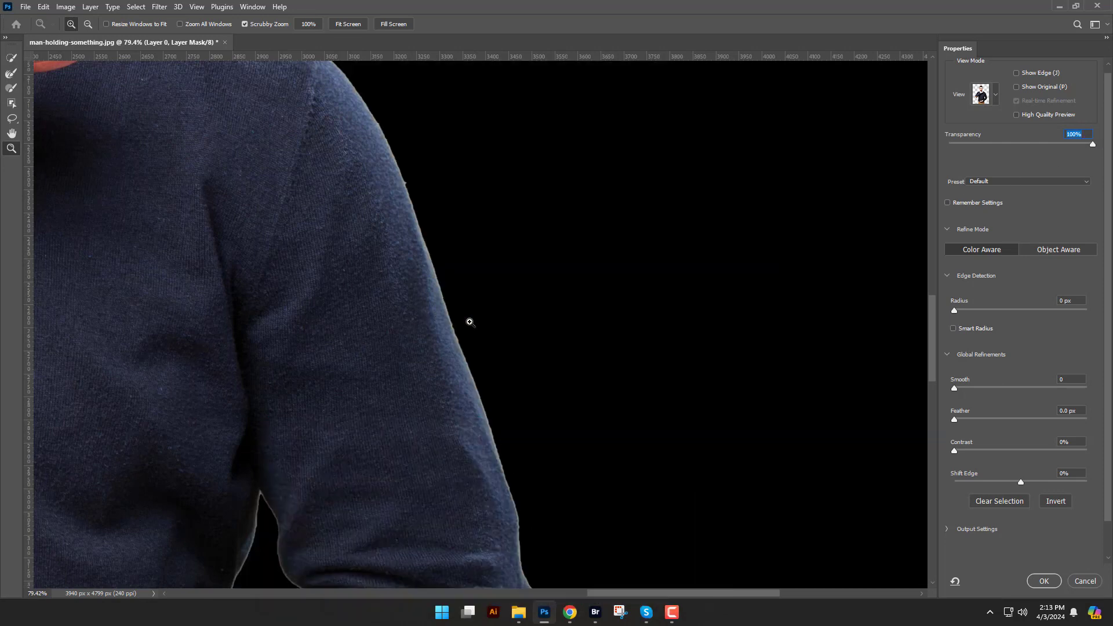
# - Refine the mask edge along the image-right sleeve with Smooth 8, Feather 1.9 px, Contrast 17% and Shift Edge -3%
pyautogui.click(463, 304)
pyautogui.click(464, 307)
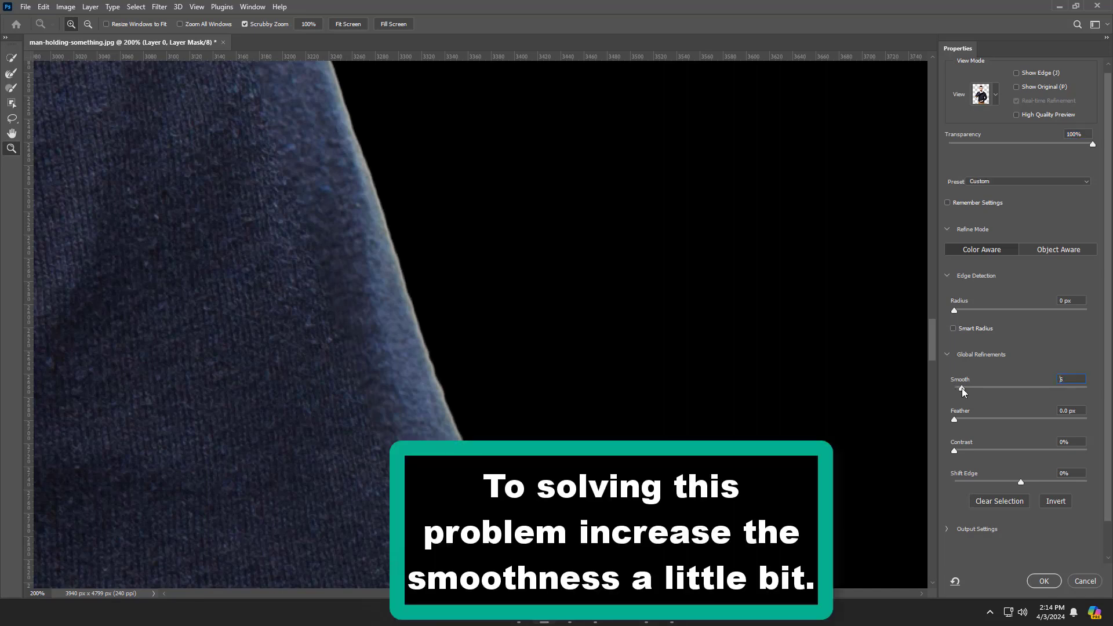
pyautogui.moveTo(961, 387); pyautogui.dragTo(963, 388)
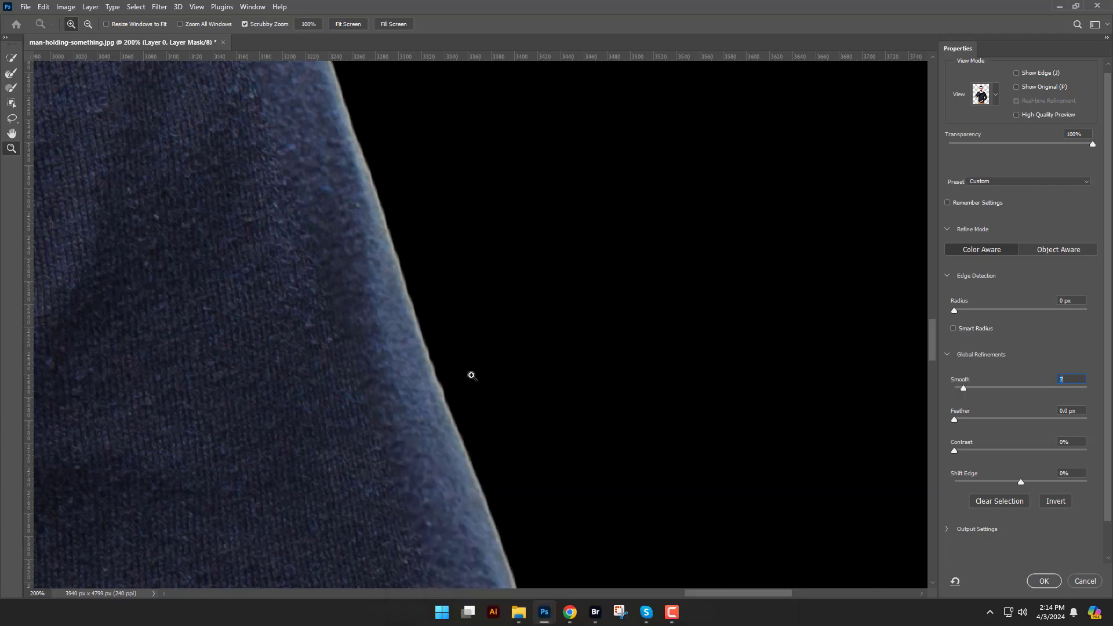
pyautogui.click(435, 378)
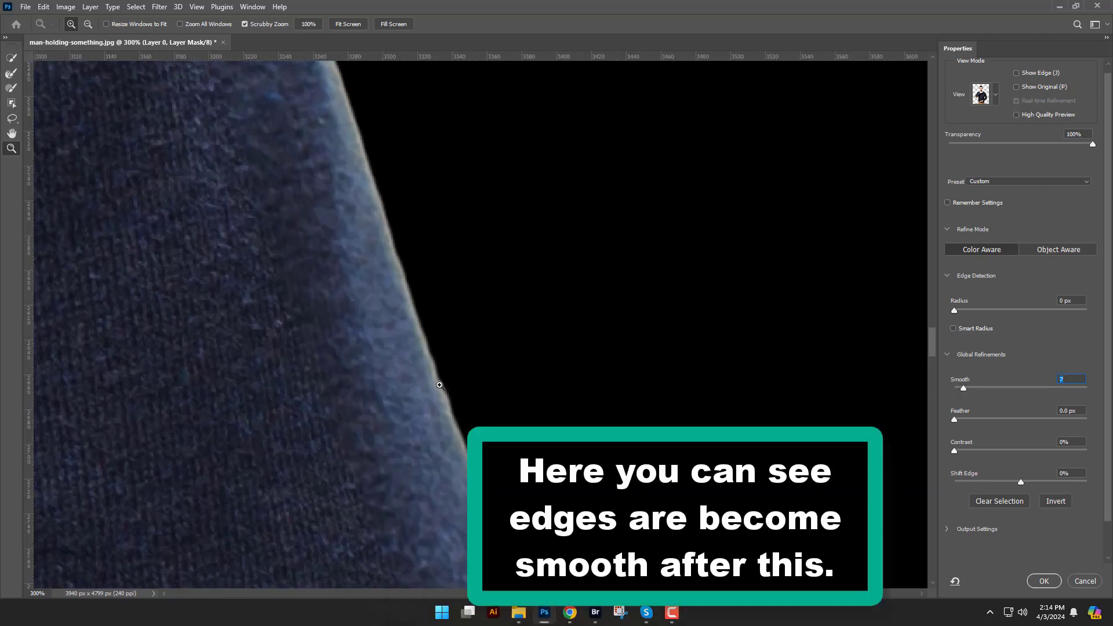
pyautogui.keyDown('alt'); pyautogui.click(438, 392); pyautogui.keyUp('alt')
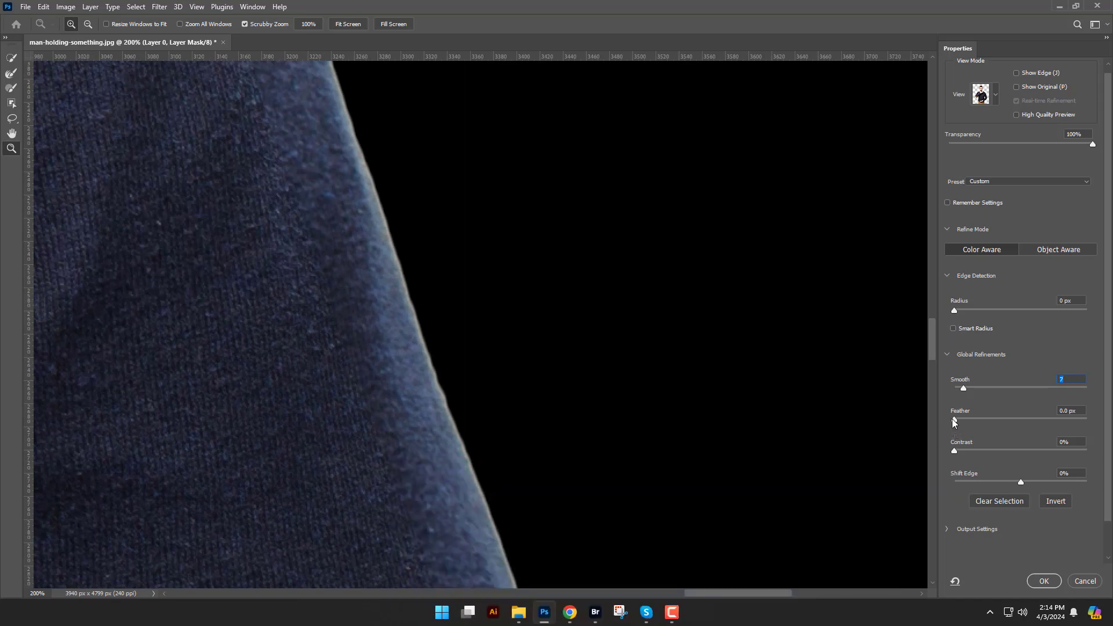
pyautogui.moveTo(954, 419); pyautogui.dragTo(966, 423)
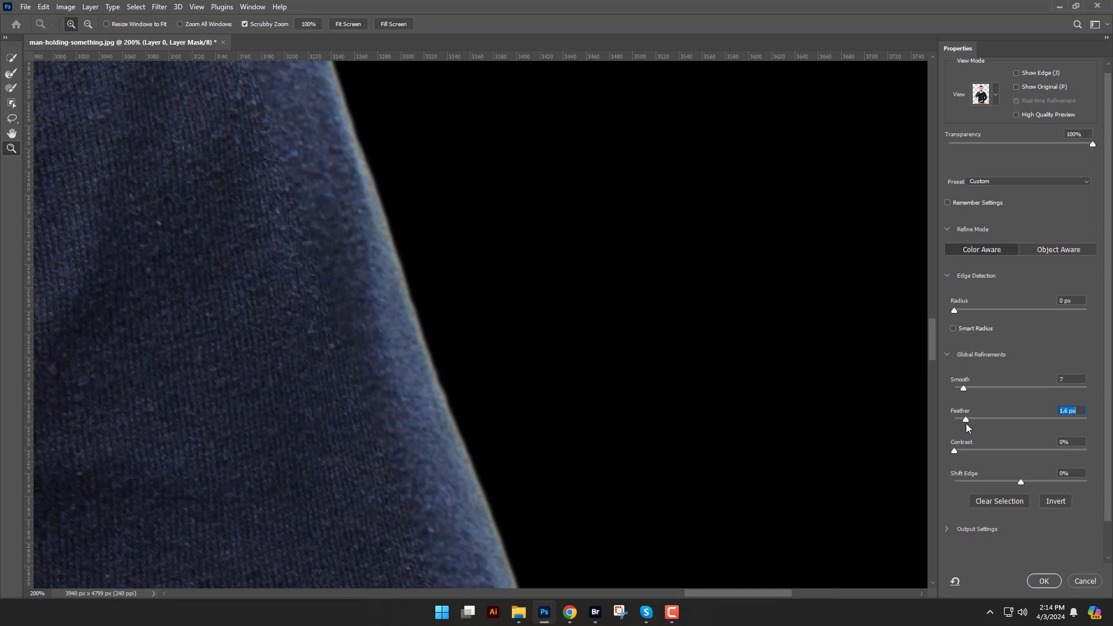
pyautogui.moveTo(963, 387); pyautogui.dragTo(965, 387)
pyautogui.click(965, 387)
pyautogui.moveTo(968, 419); pyautogui.dragTo(976, 453)
pyautogui.moveTo(1020, 480); pyautogui.dragTo(1019, 482)
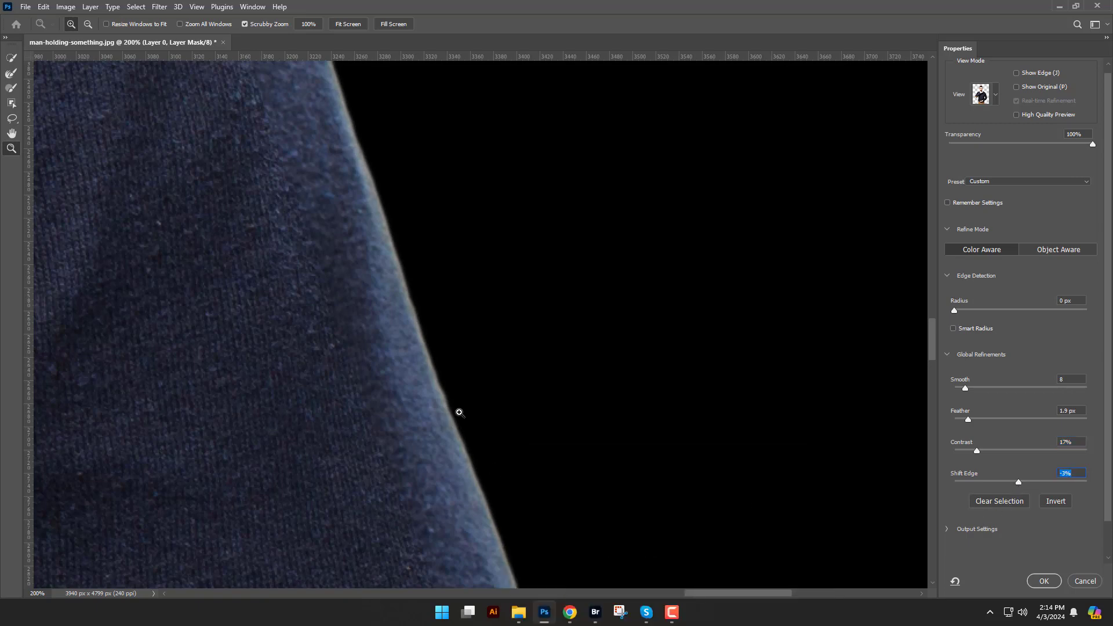
# - Examine the refined edges along the sleeve, torso and waist, and apply the Select and Mask refinement to the layer mask
pyautogui.click(441, 401)
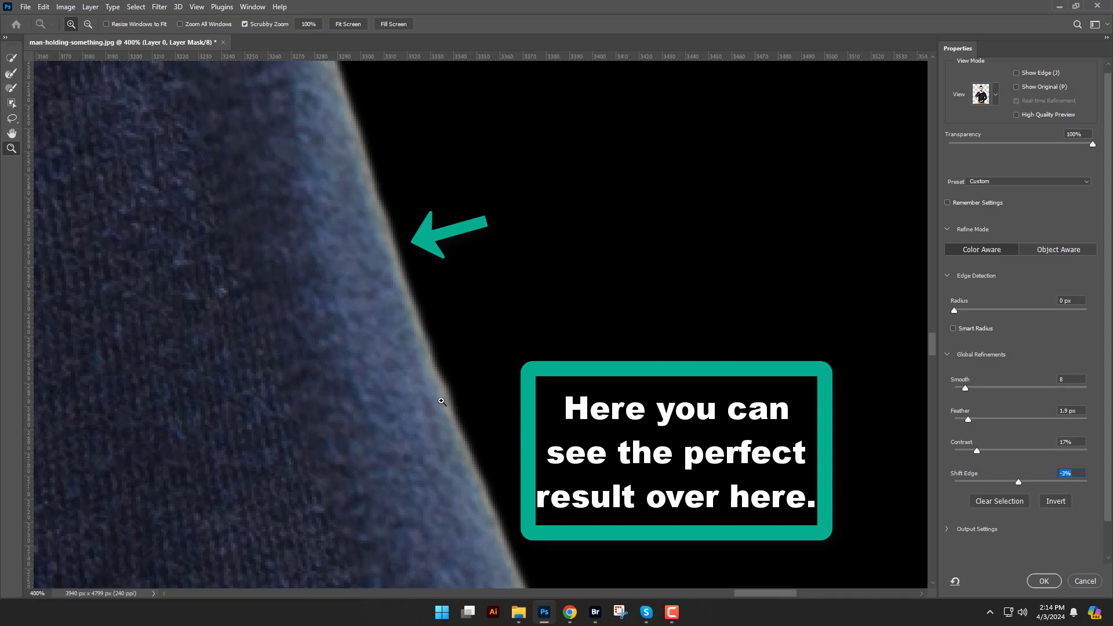
pyautogui.keyDown('alt'); pyautogui.click(442, 401); pyautogui.keyUp('alt')
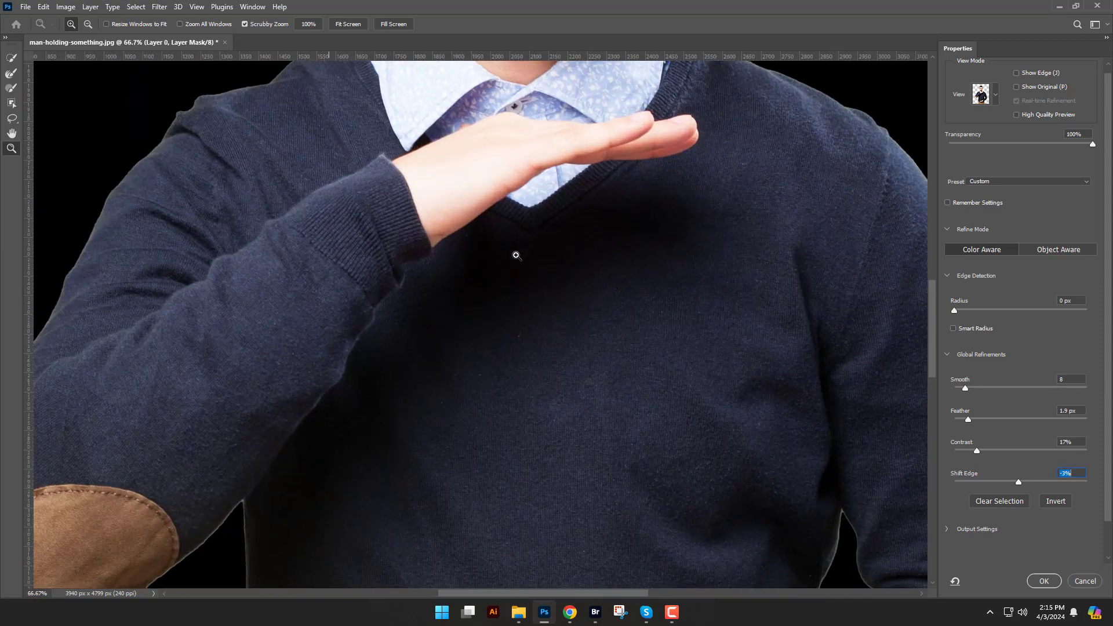
pyautogui.scroll(-4, 513, 278)
pyautogui.scroll(1, 515, 322)
pyautogui.moveTo(571, 313); pyautogui.dragTo(489, 261)
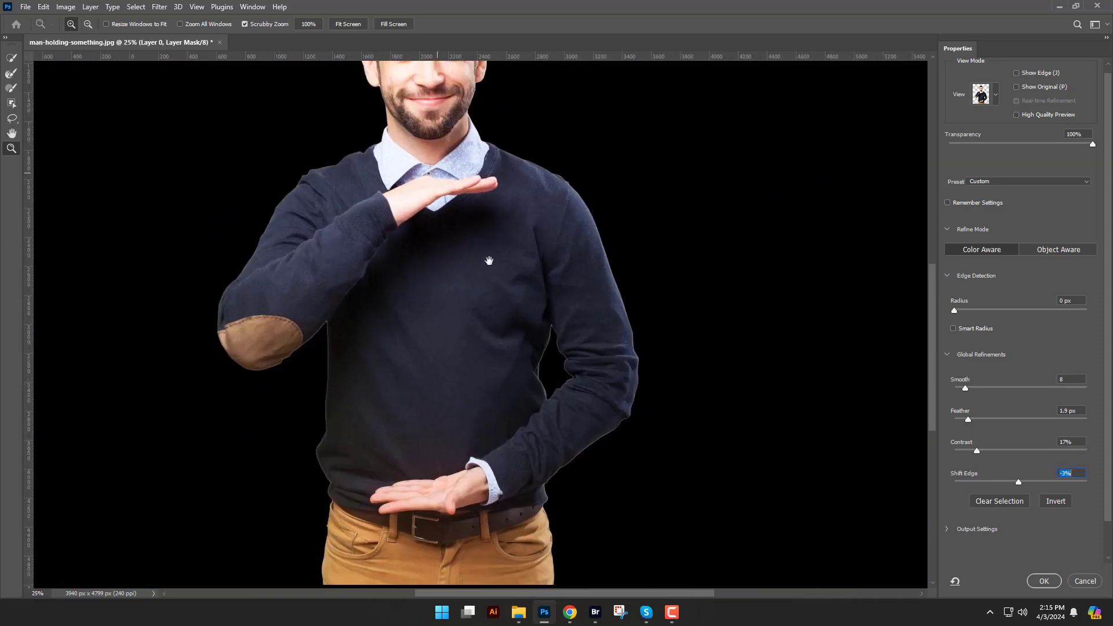
pyautogui.press('space')
pyautogui.moveTo(322, 423); pyautogui.dragTo(369, 288)
pyautogui.click(534, 226)
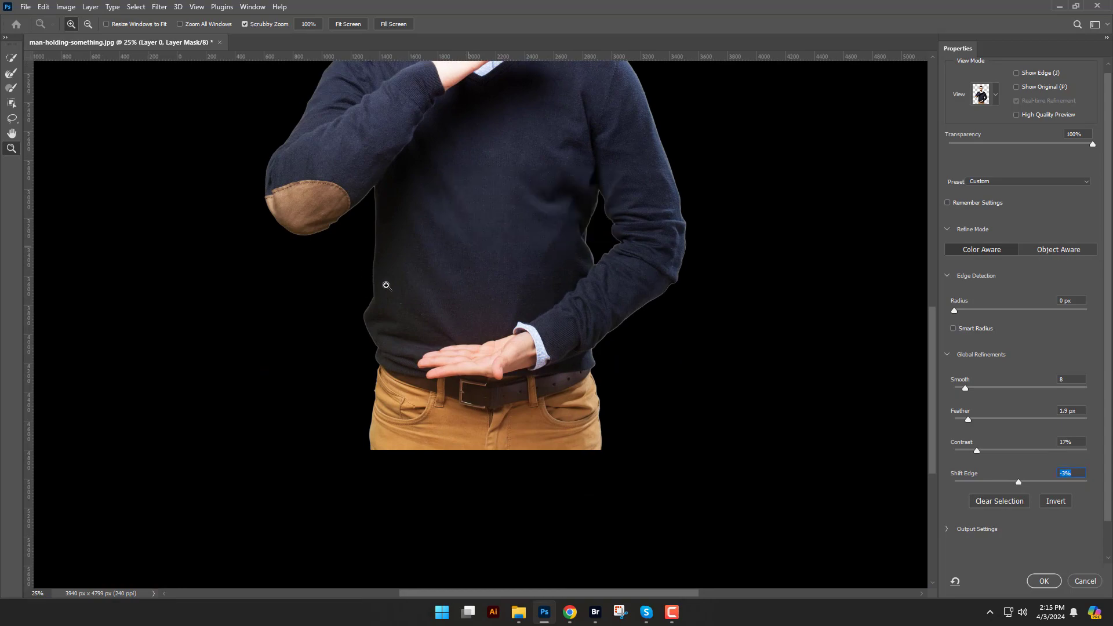
pyautogui.click(373, 275)
pyautogui.click(372, 275)
pyautogui.click(372, 275)
pyautogui.scroll(2, 372, 276)
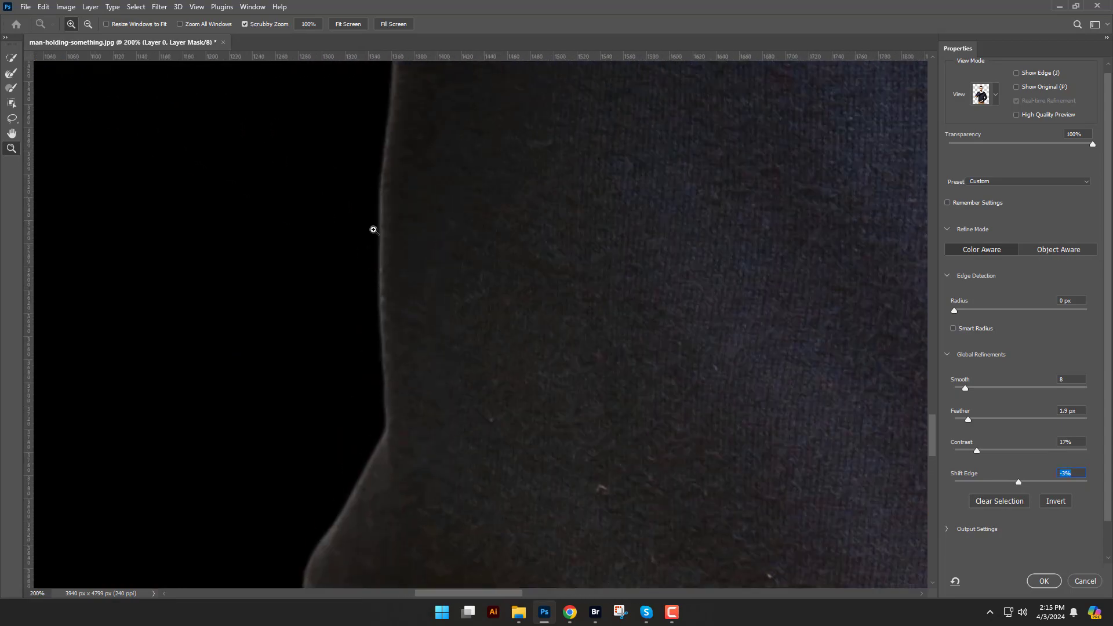
pyautogui.click(1054, 580)
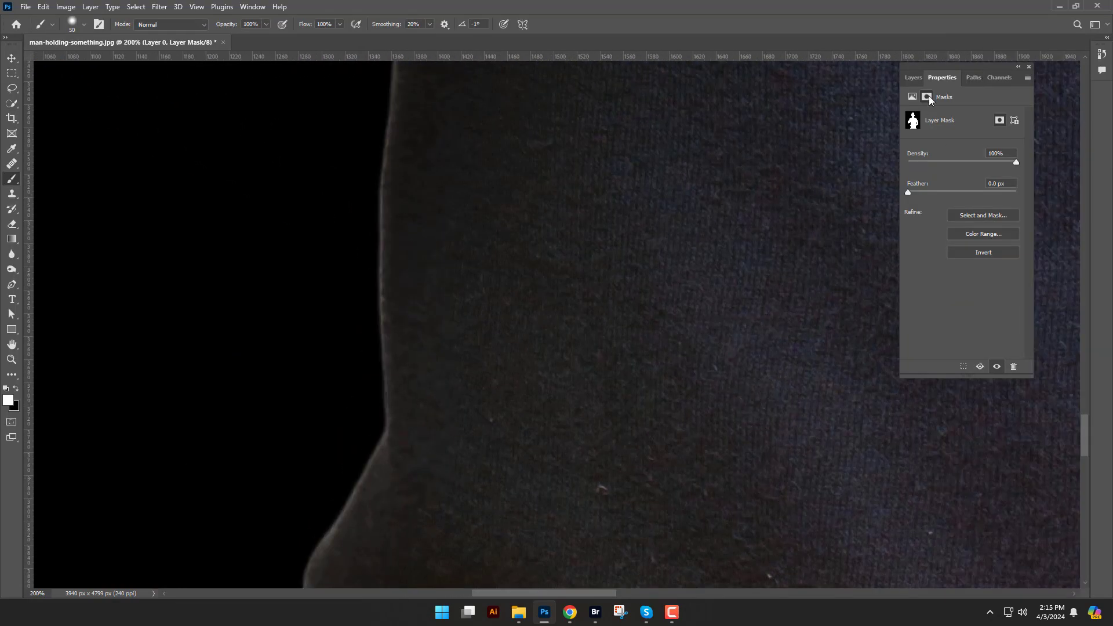
# - Recolour the Color Fill 1 background to red and finally to bright blue, checking the cutout's edges against it
pyautogui.click(913, 76)
pyautogui.hotkey('ctrl', '0')
pyautogui.click(979, 173)
pyautogui.doubleClick(928, 174)
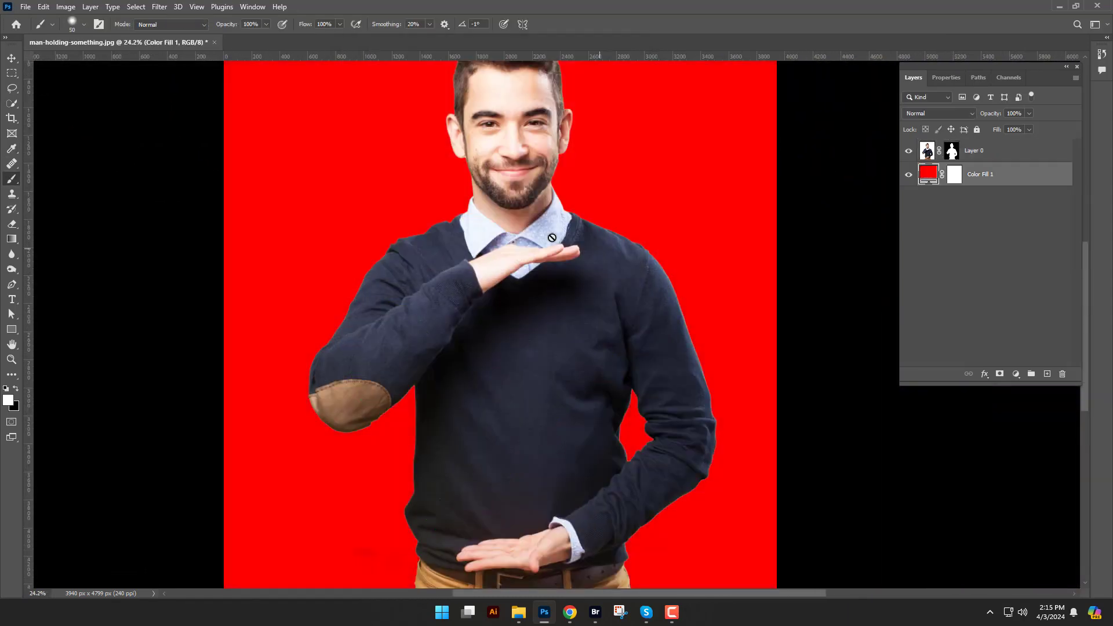
pyautogui.press('v')
pyautogui.scroll(1, 552, 238)
pyautogui.scroll(-6, 514, 199)
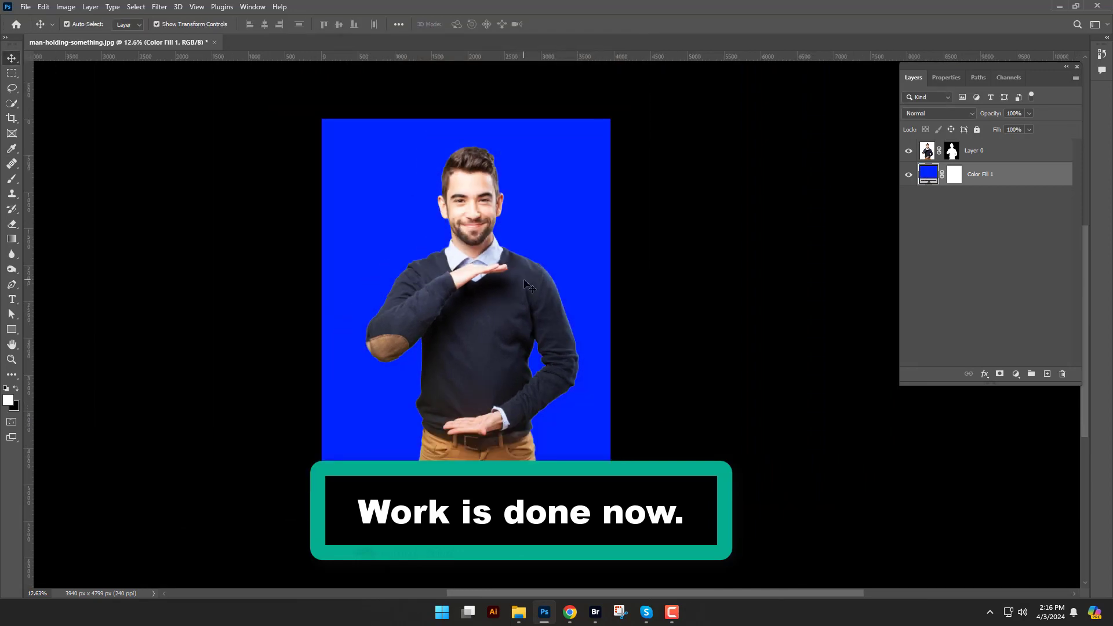
pyautogui.scroll(20, 525, 281)
pyautogui.moveTo(491, 211); pyautogui.dragTo(495, 286)
pyautogui.scroll(-8, 627, 306)
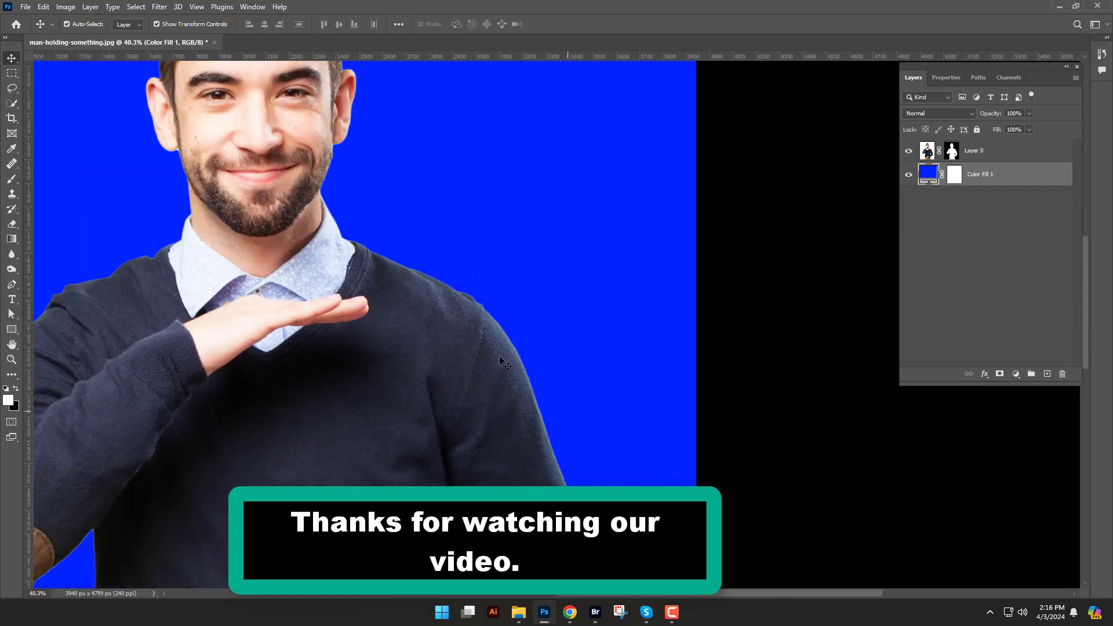